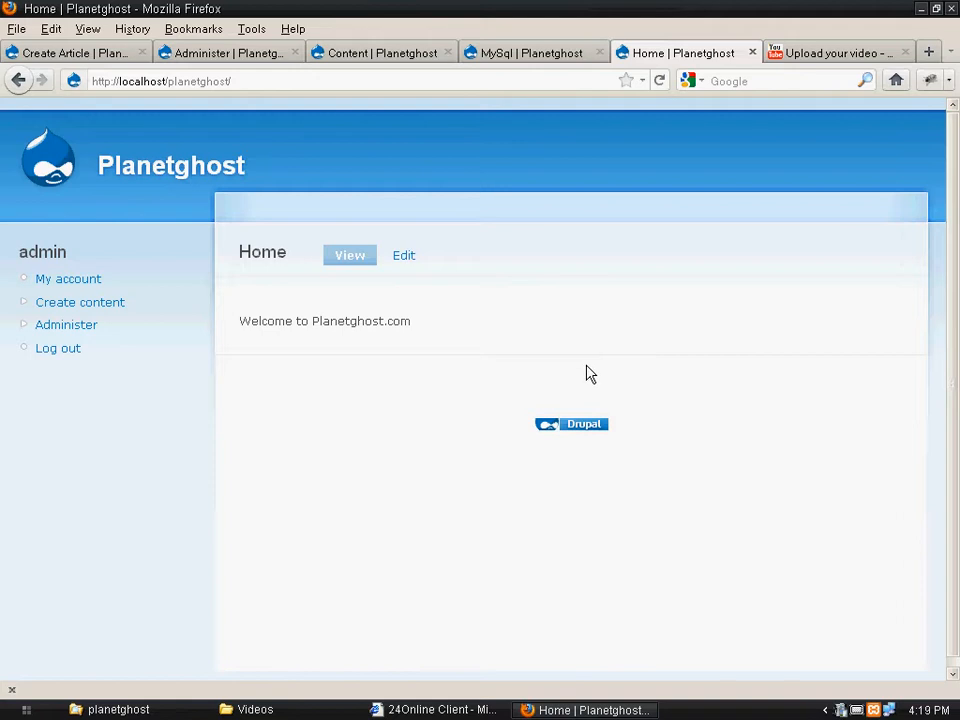
# - Open the site's content administration list and review the published articles
pyautogui.click(61, 334)
pyautogui.click(279, 512)
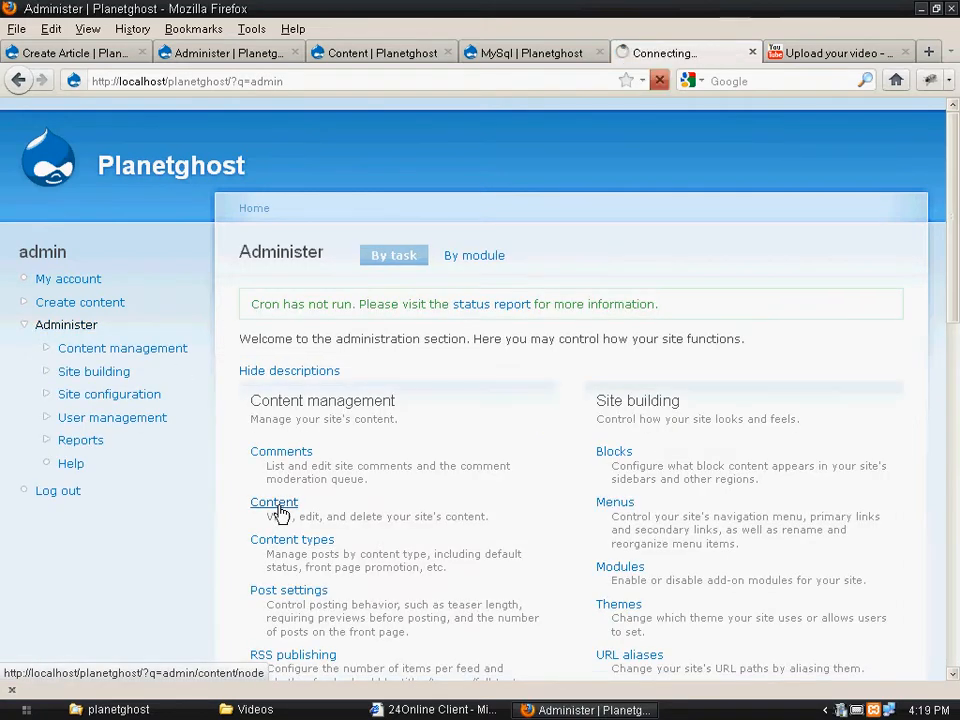
pyautogui.moveTo(956, 354); pyautogui.dragTo(951, 452)
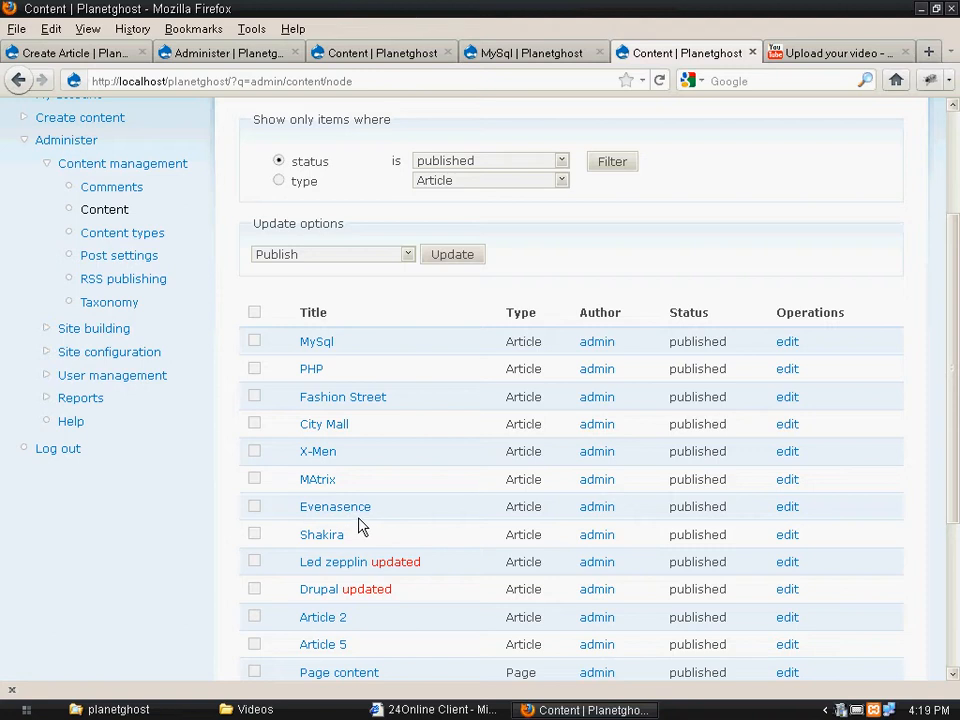
pyautogui.moveTo(952, 406); pyautogui.dragTo(955, 285)
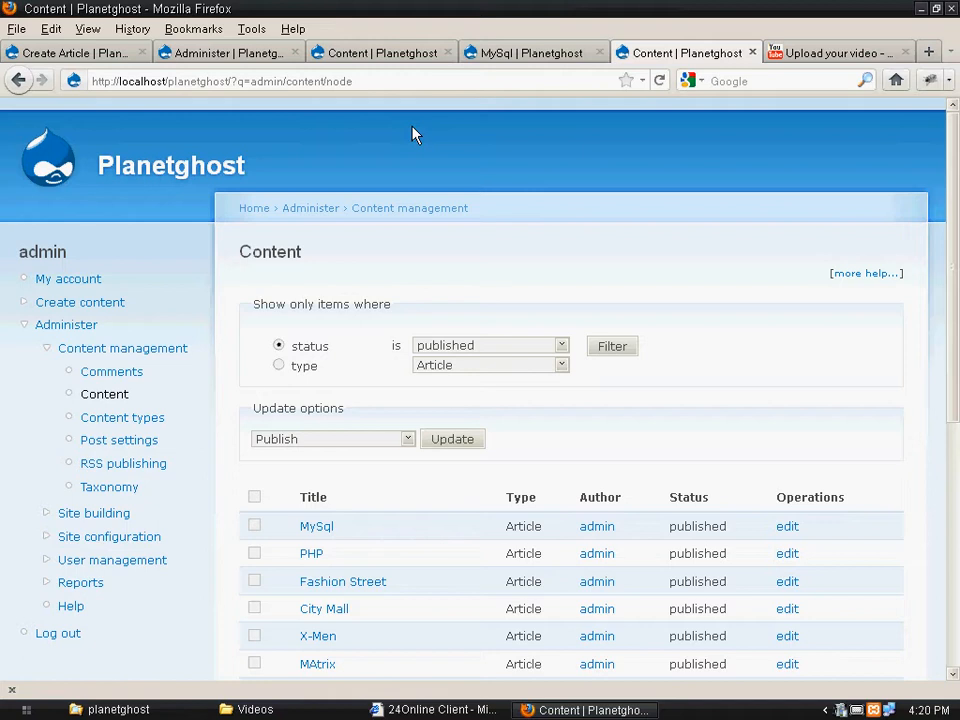
# - Create a new view of type Node in the site's Views administration, with Section as both name and description
pyautogui.click(52, 328)
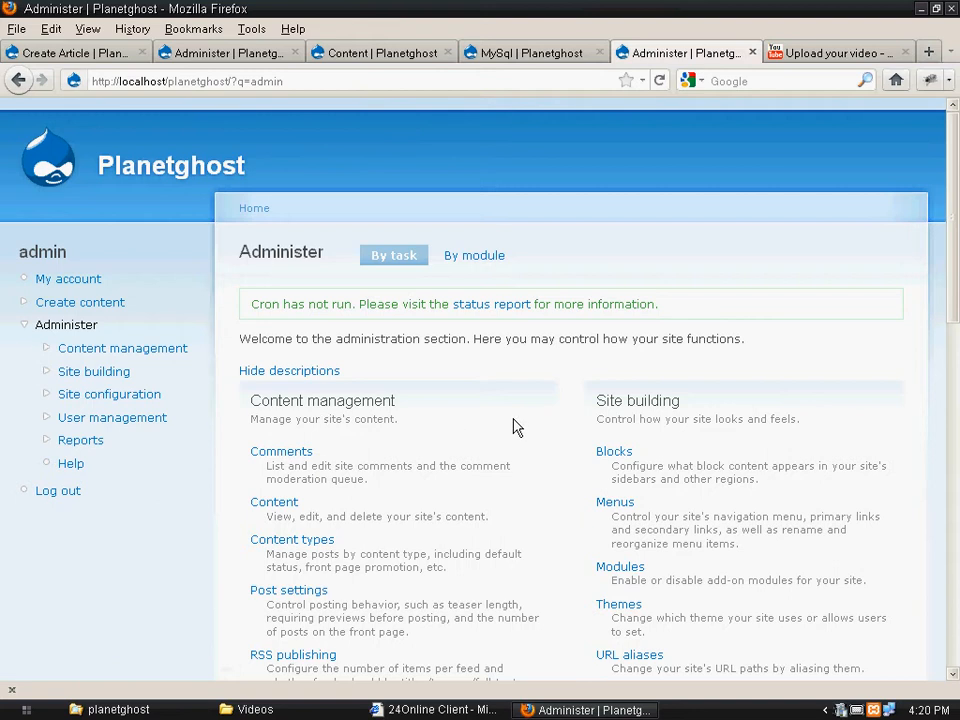
pyautogui.moveTo(956, 272); pyautogui.dragTo(955, 366)
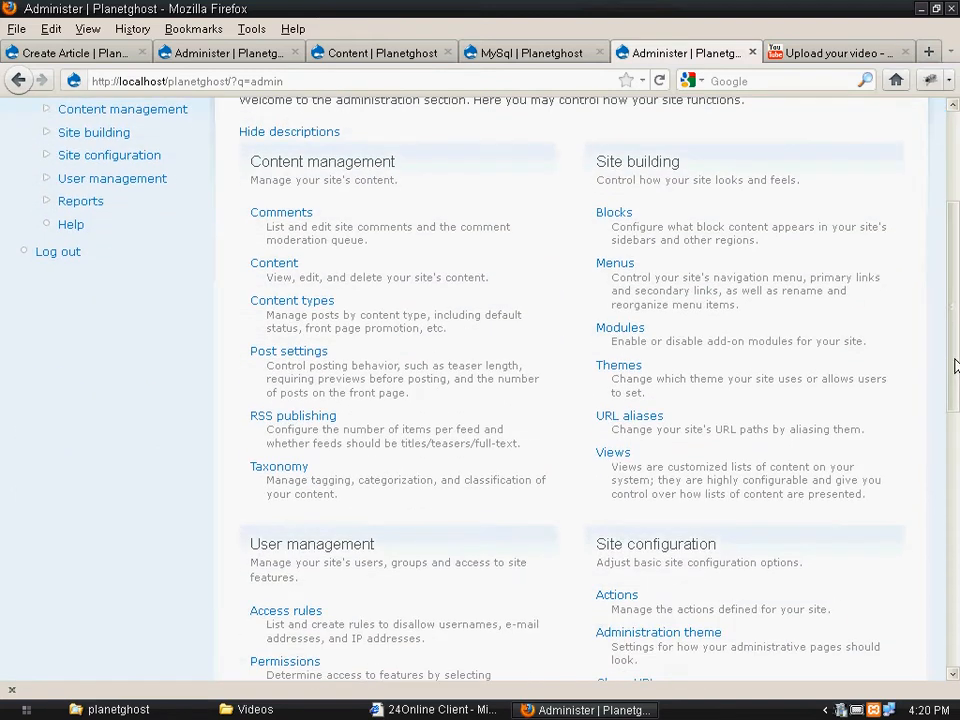
pyautogui.click(610, 456)
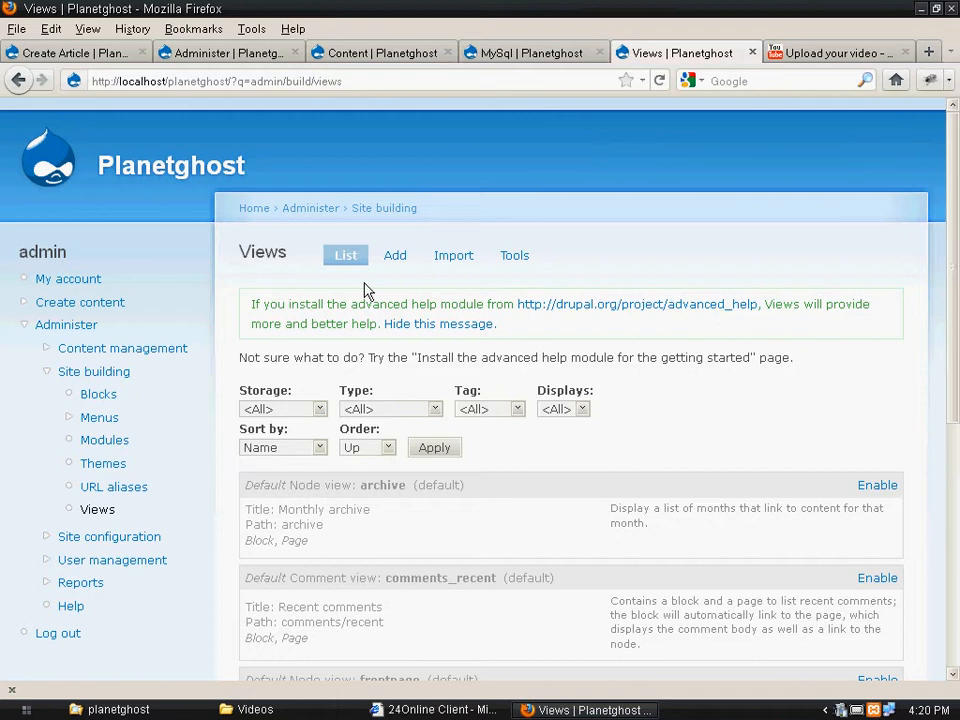
pyautogui.click(401, 262)
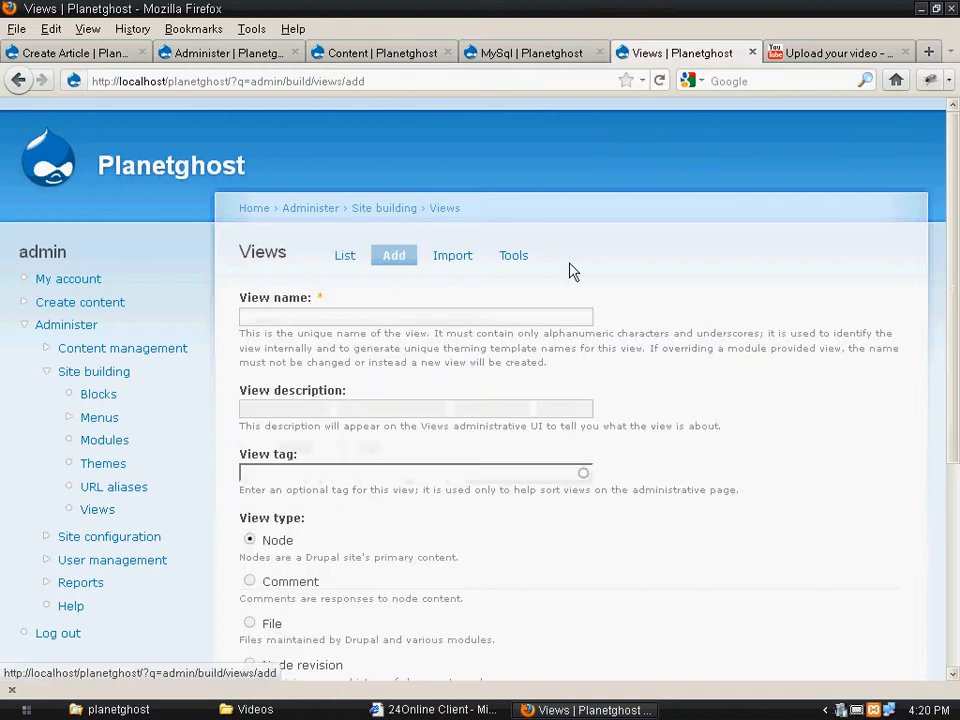
pyautogui.click(334, 318)
pyautogui.click(334, 318)
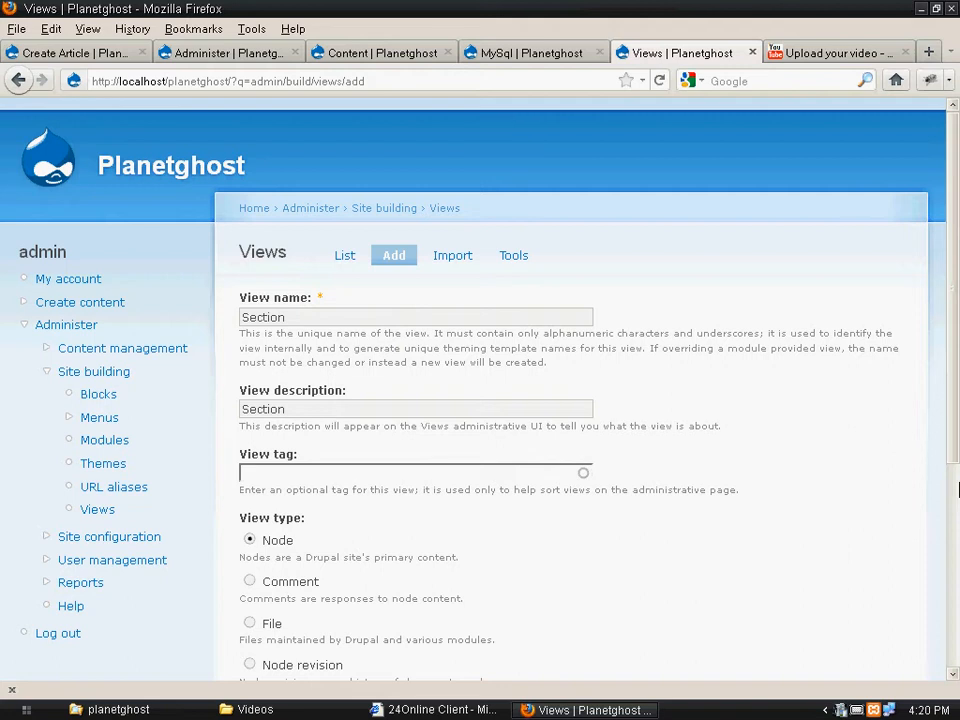
pyautogui.moveTo(948, 478); pyautogui.dragTo(953, 566)
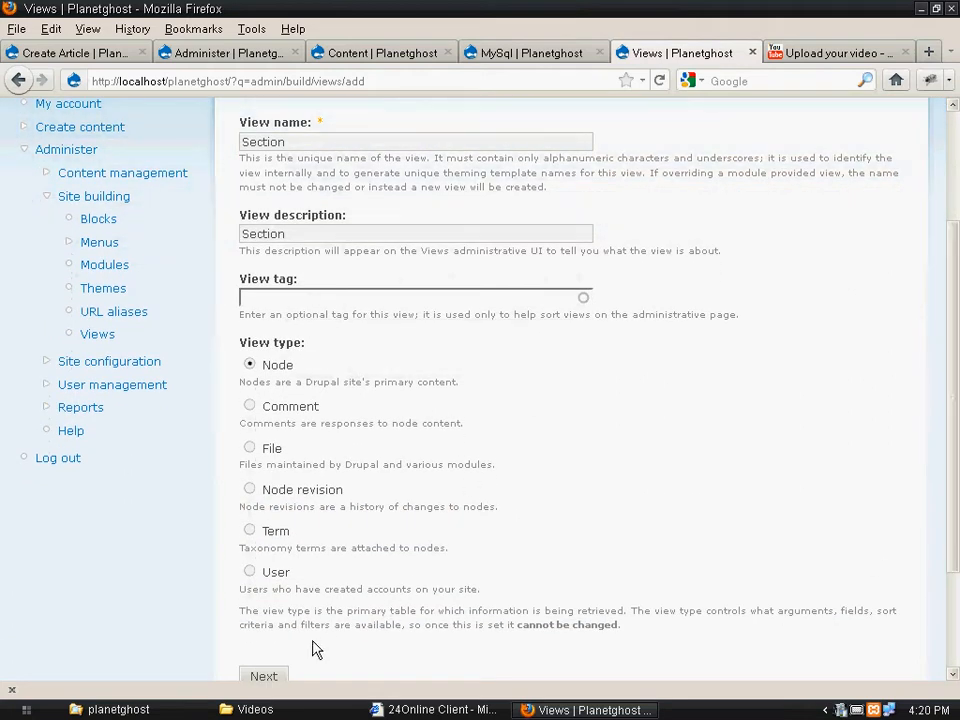
pyautogui.click(270, 677)
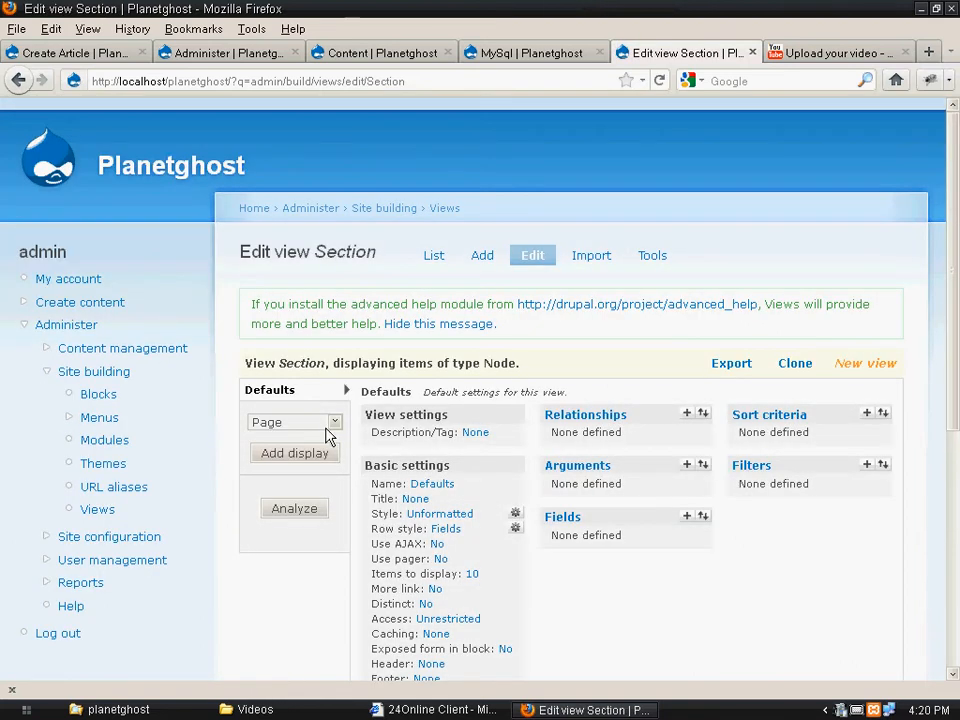
# - Add a Page display to the Section view
pyautogui.click(333, 424)
pyautogui.click(333, 424)
pyautogui.click(844, 710)
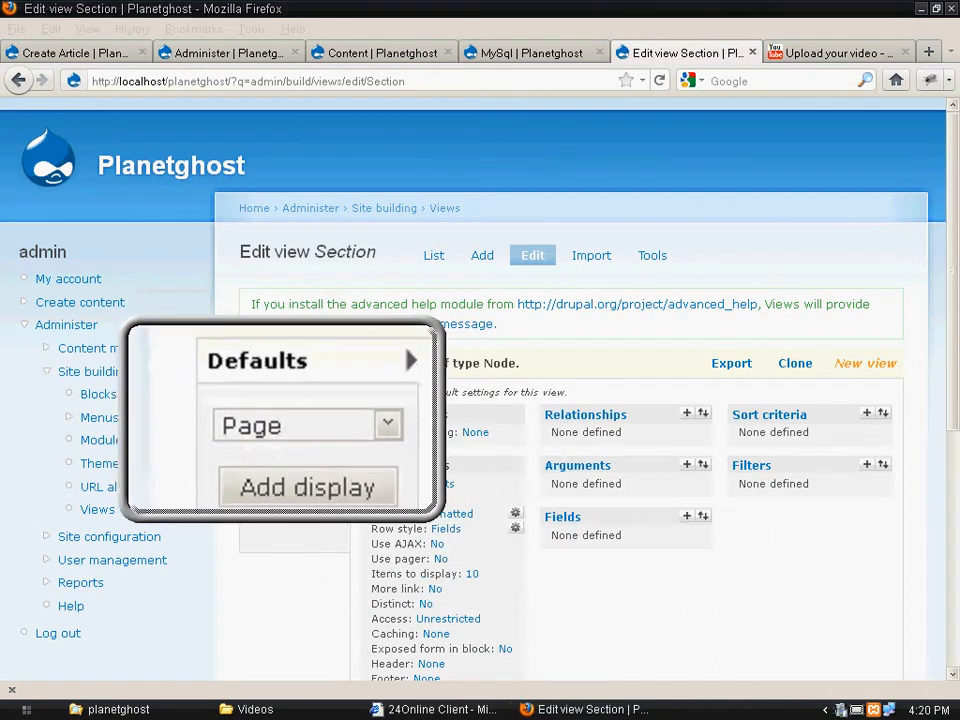
pyautogui.click(292, 458)
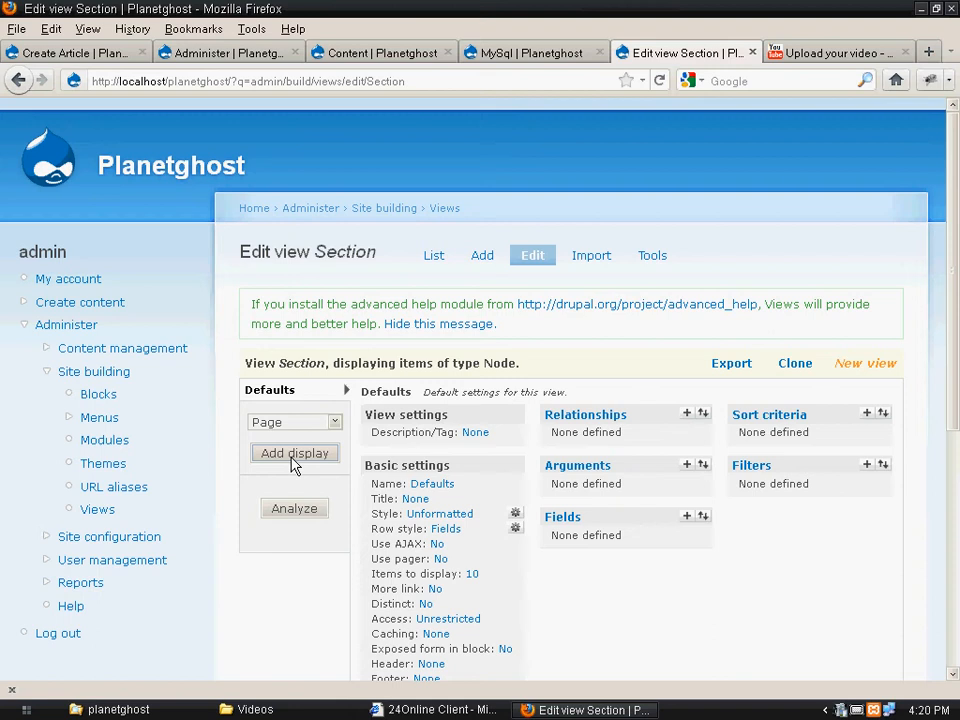
# - Rename the new page display to Tech
pyautogui.click(440, 435)
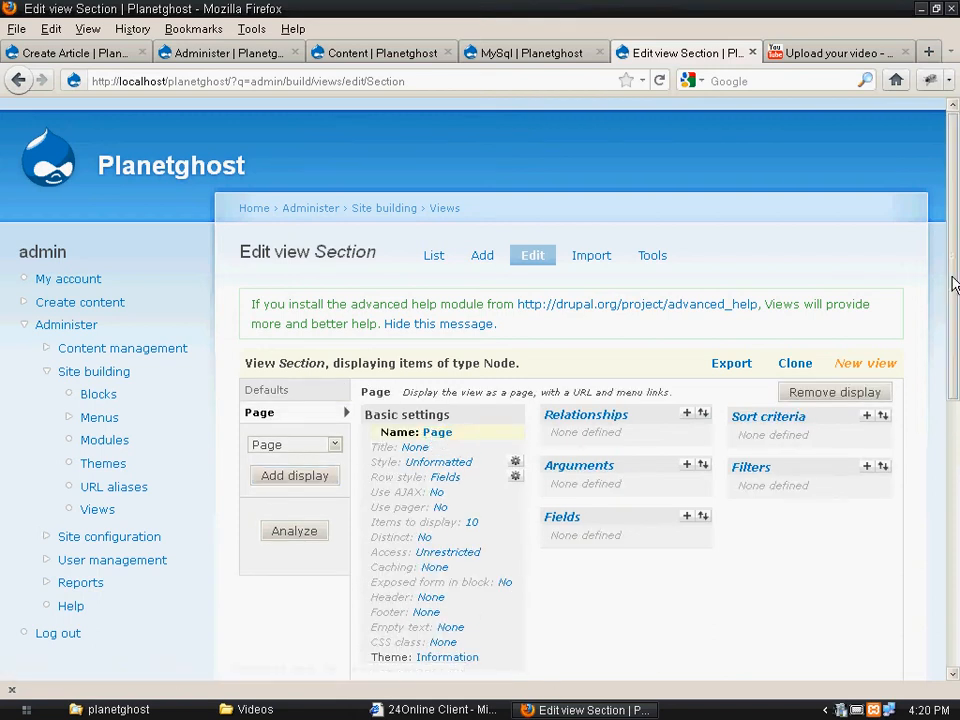
pyautogui.doubleClick(415, 448)
pyautogui.moveTo(950, 432); pyautogui.dragTo(948, 352)
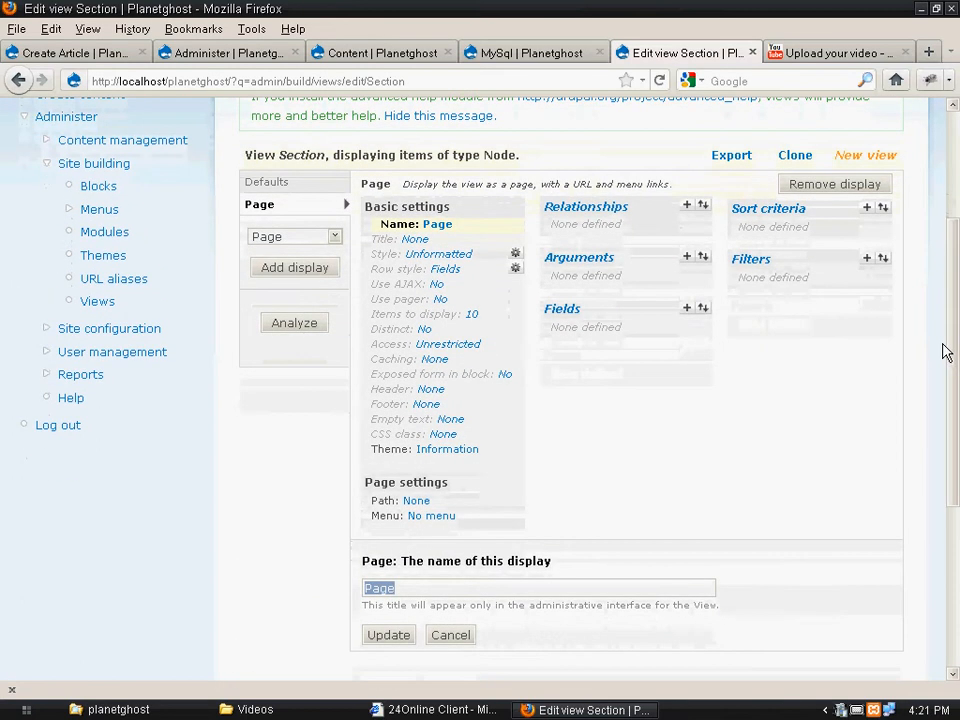
pyautogui.write('Tech')
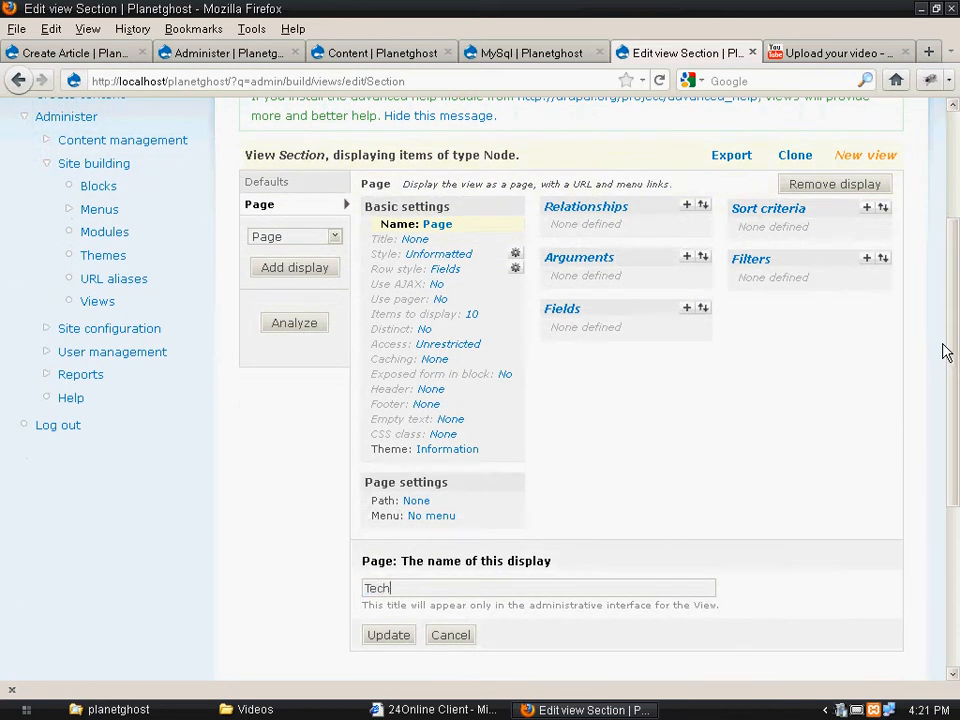
pyautogui.click(390, 637)
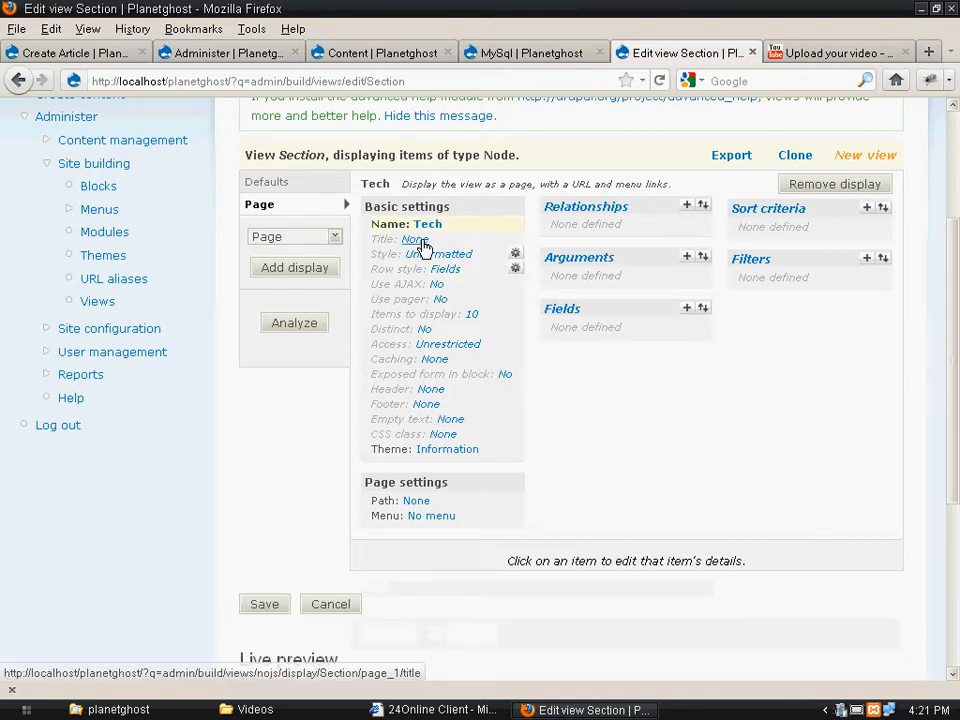
# - Set the view's title to Tech and update the default display
pyautogui.click(428, 241)
pyautogui.click(414, 614)
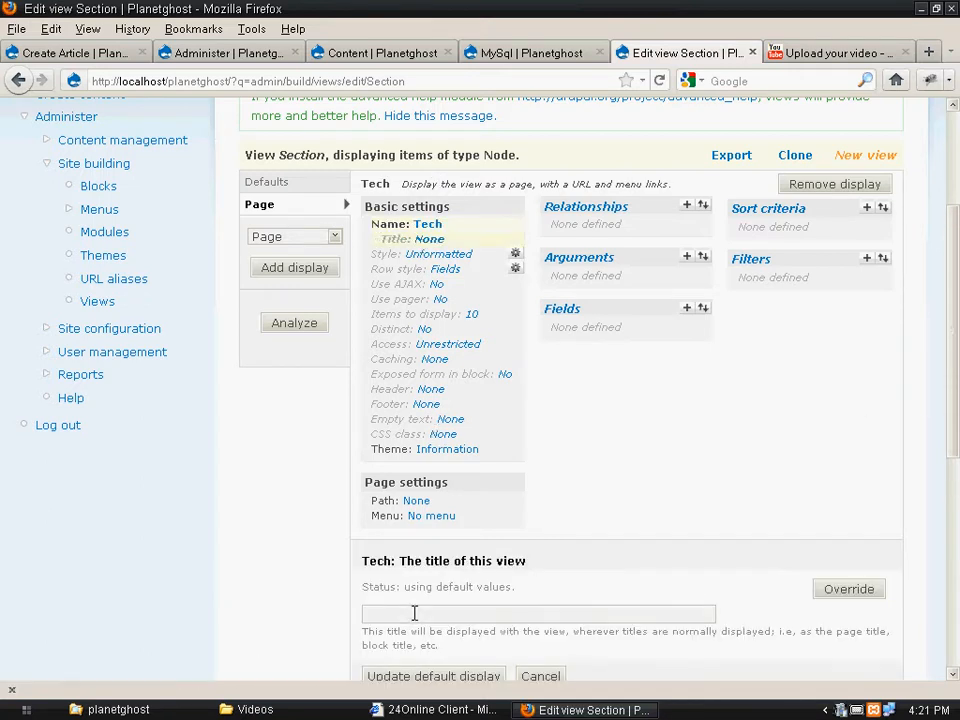
pyautogui.write('Tech')
pyautogui.scroll(-1, 952, 455)
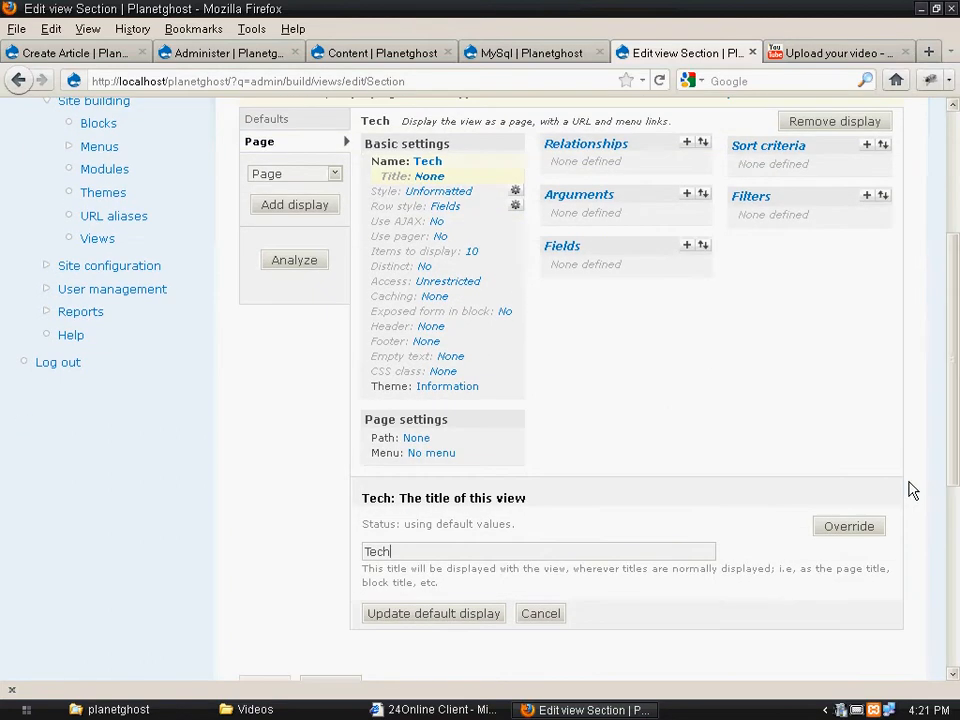
pyautogui.click(460, 613)
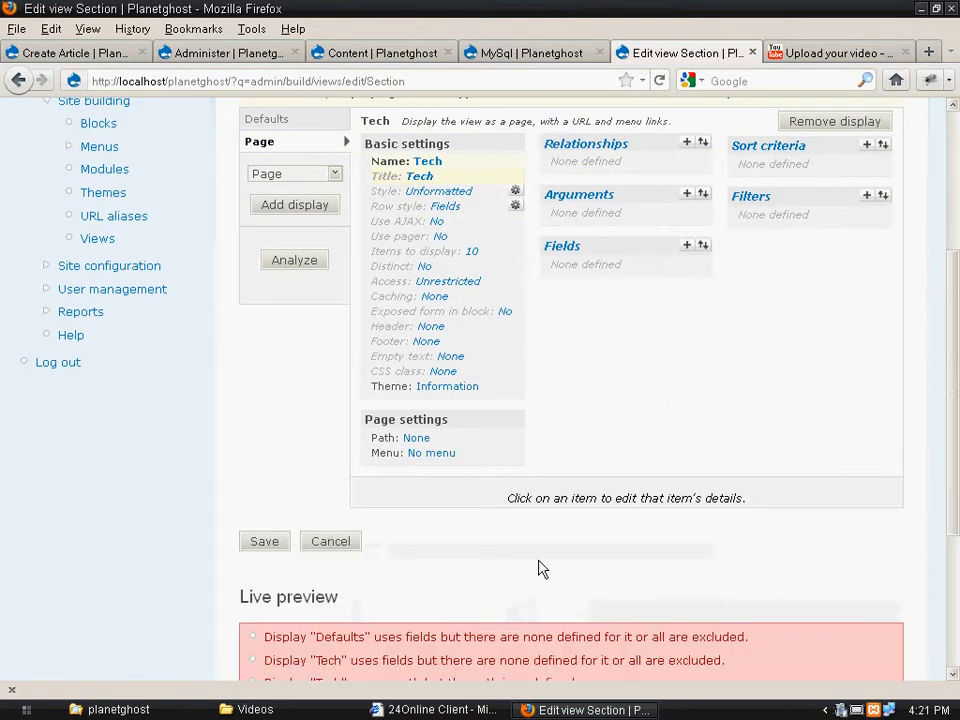
# - Set the page display's path to tech
pyautogui.click(415, 439)
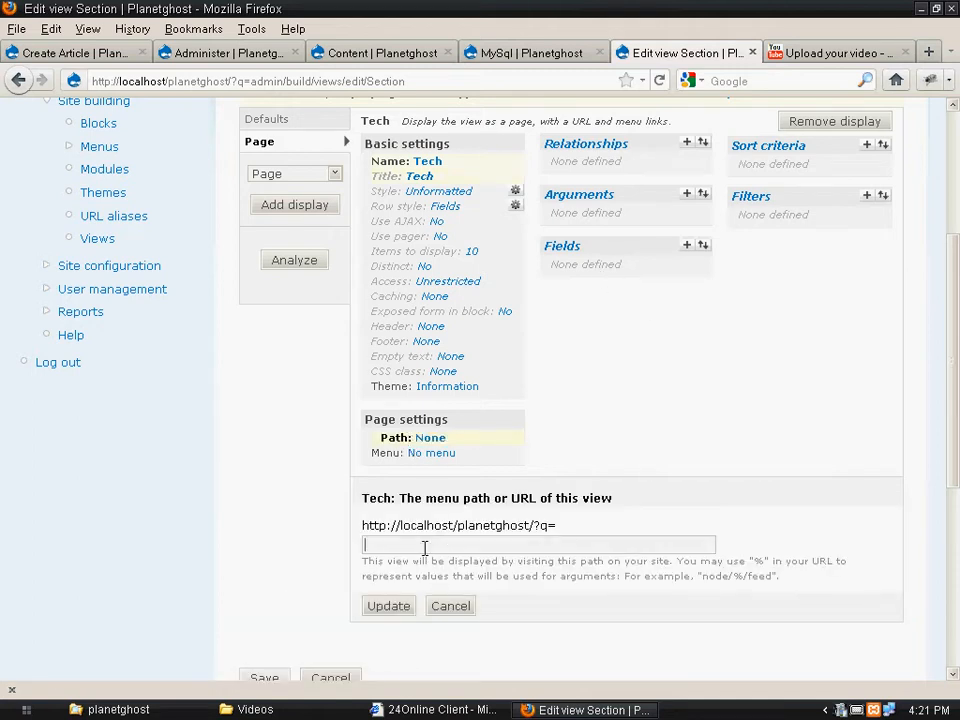
pyautogui.write('tech')
pyautogui.click(410, 606)
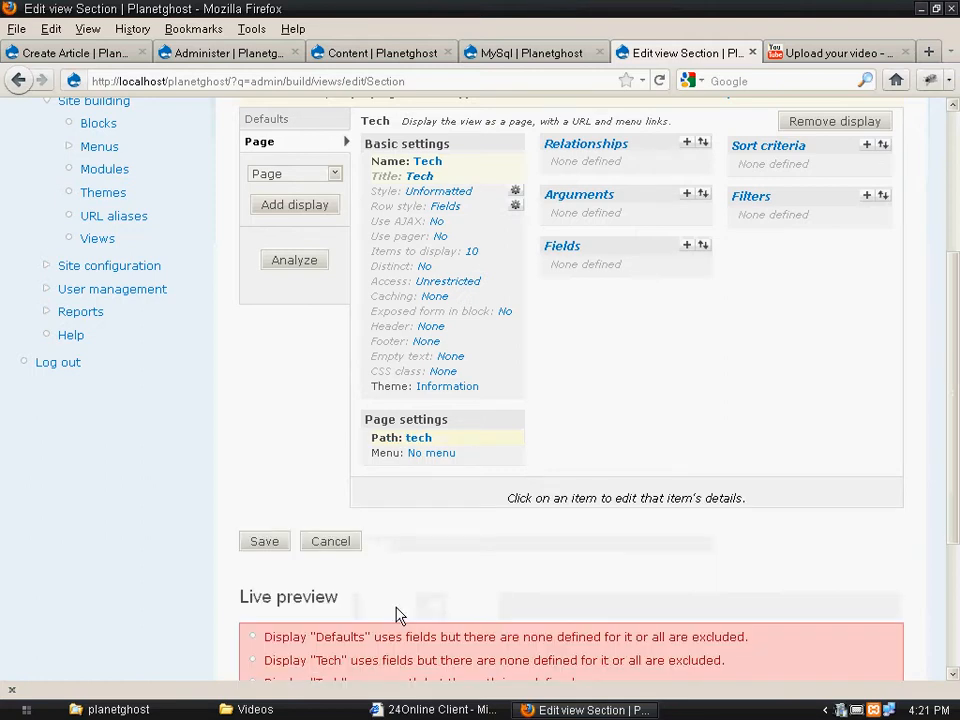
# - Add the Node: Body field from the Node group to the view's fields
pyautogui.scroll(2, 957, 350)
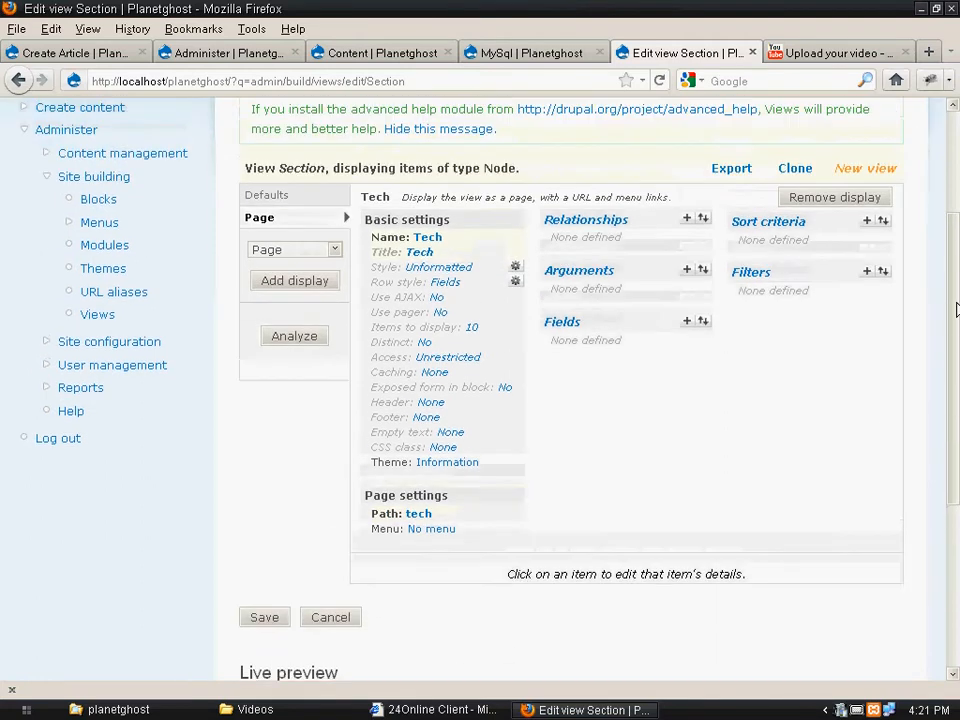
pyautogui.click(687, 349)
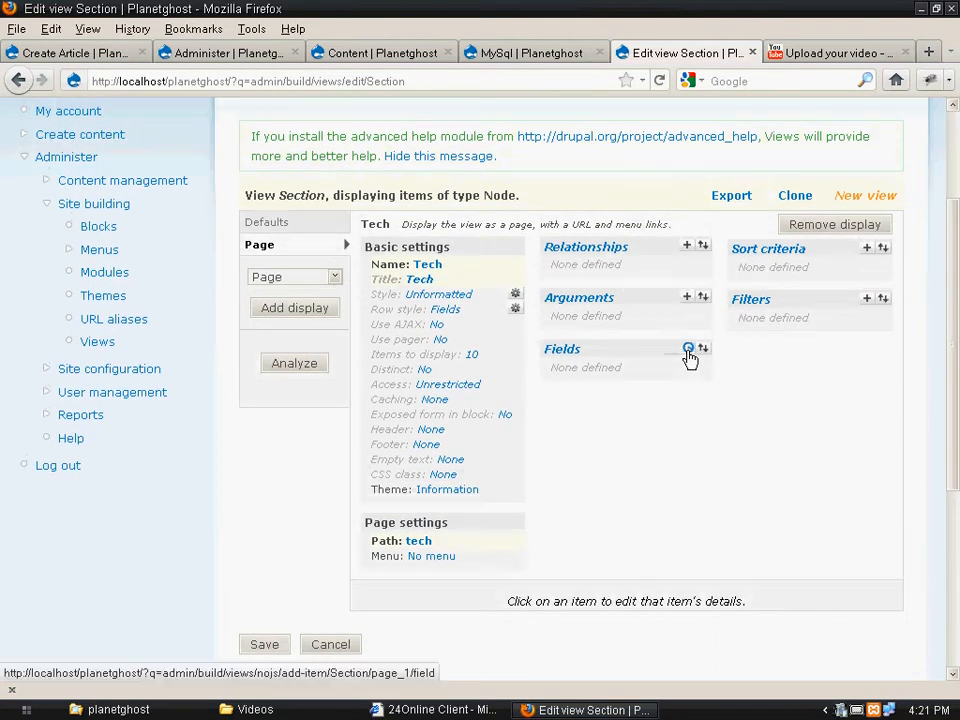
pyautogui.scroll(-5, 809, 395)
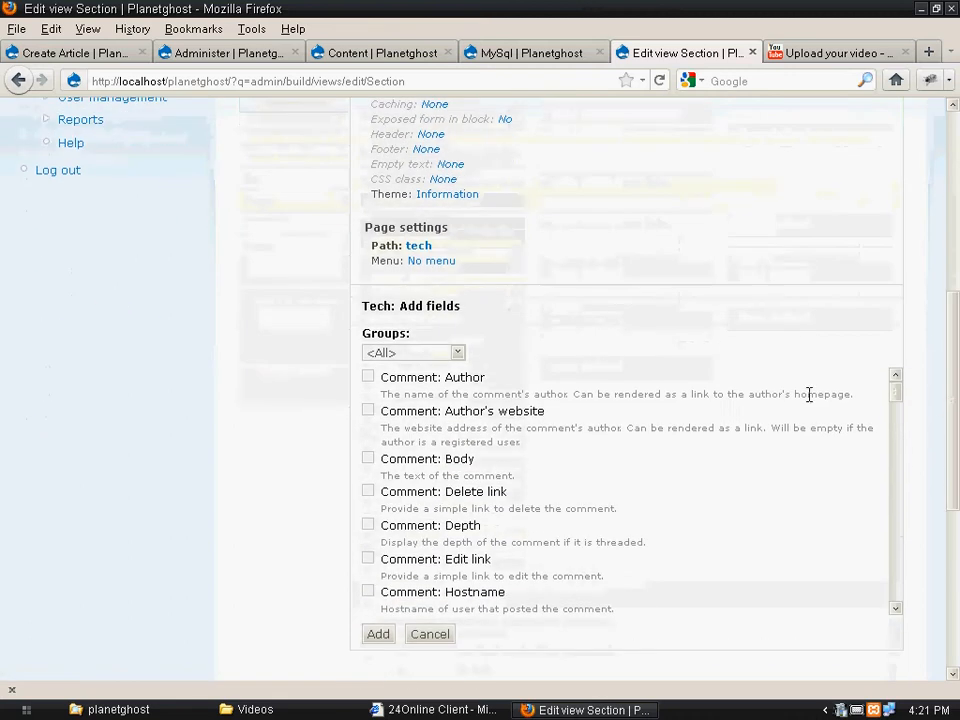
pyautogui.click(452, 350)
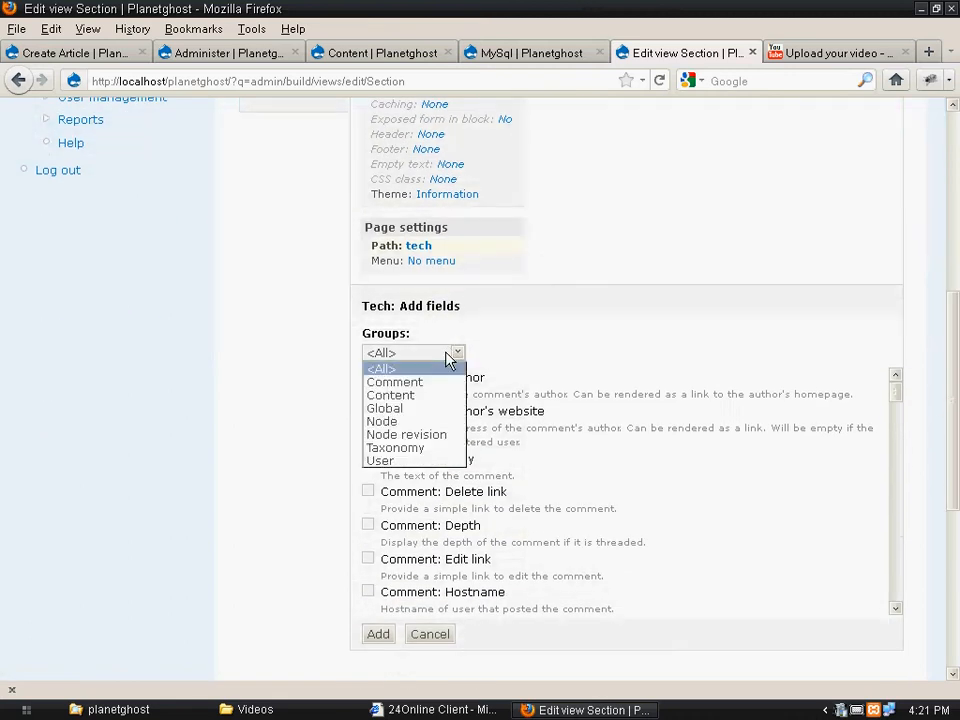
pyautogui.click(414, 424)
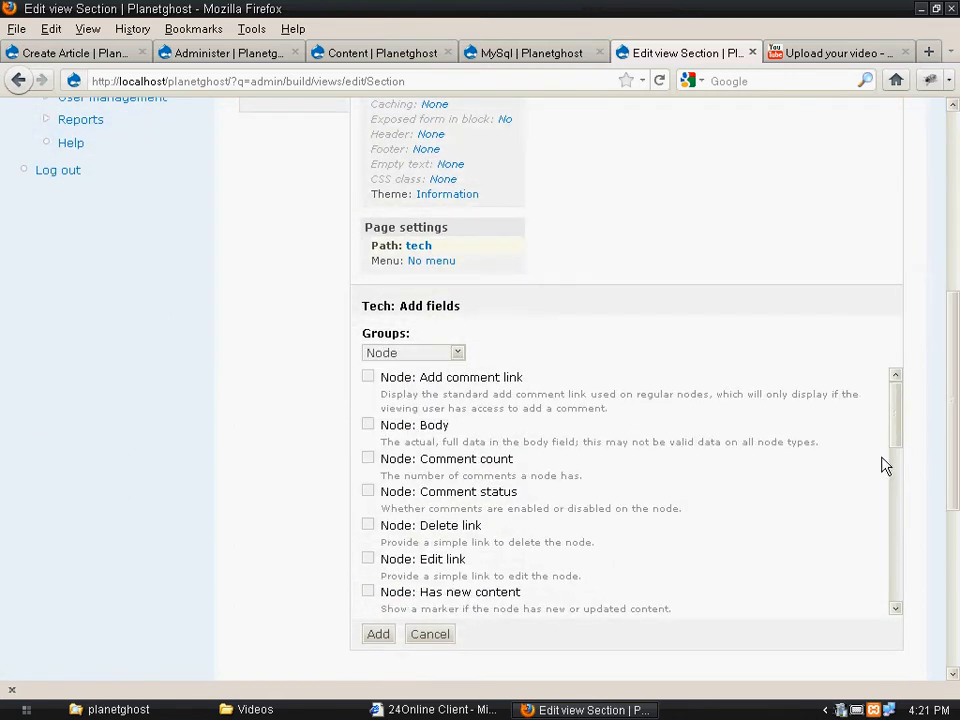
pyautogui.moveTo(896, 437); pyautogui.dragTo(900, 572)
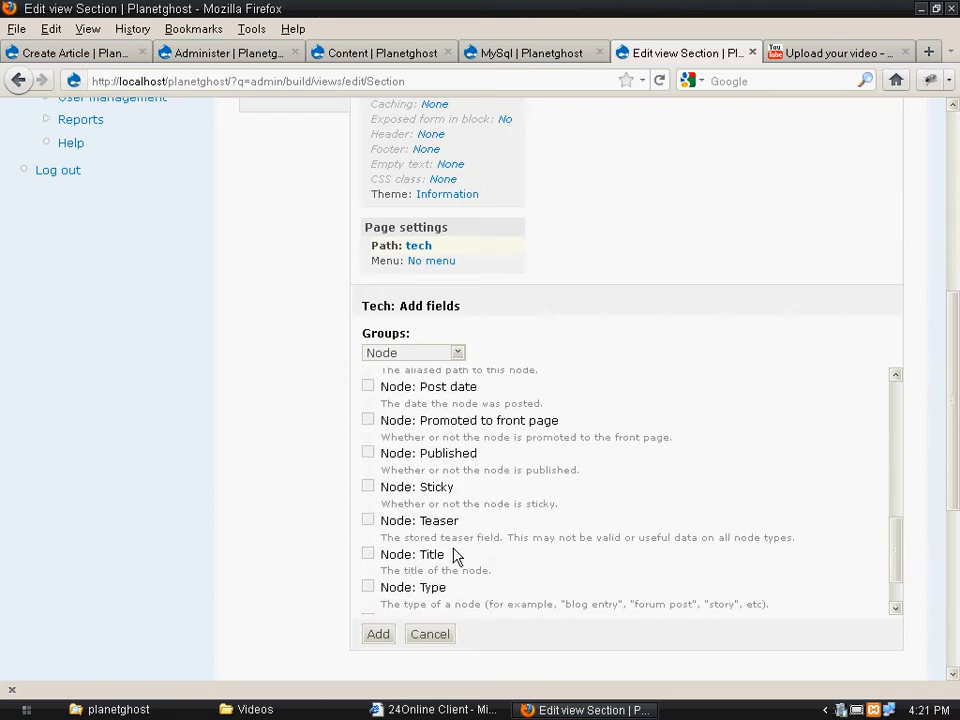
pyautogui.moveTo(896, 542); pyautogui.dragTo(889, 405)
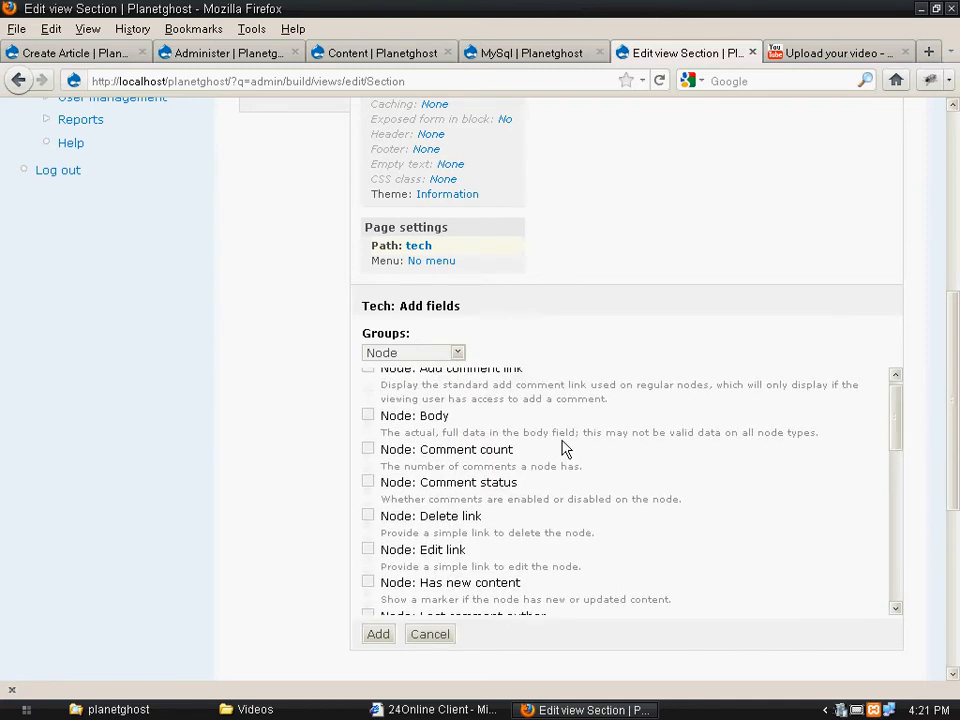
pyautogui.click(368, 416)
pyautogui.click(378, 635)
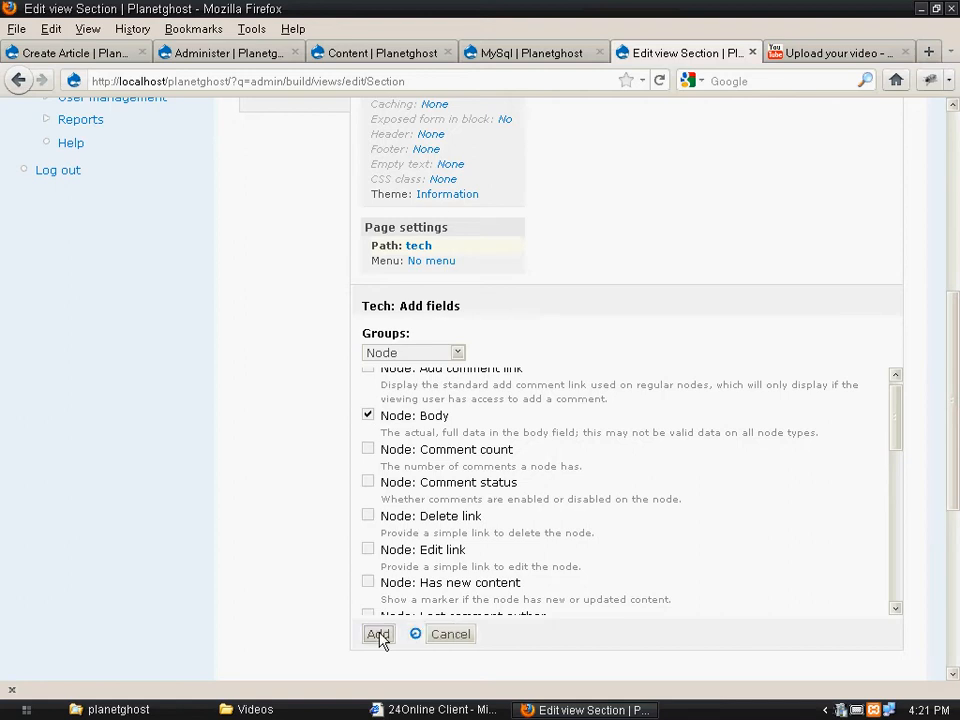
# - Configure the Body field with an empty label and a maximum trim length of 75 characters, updating the default display
pyautogui.moveTo(422, 381); pyautogui.dragTo(235, 390)
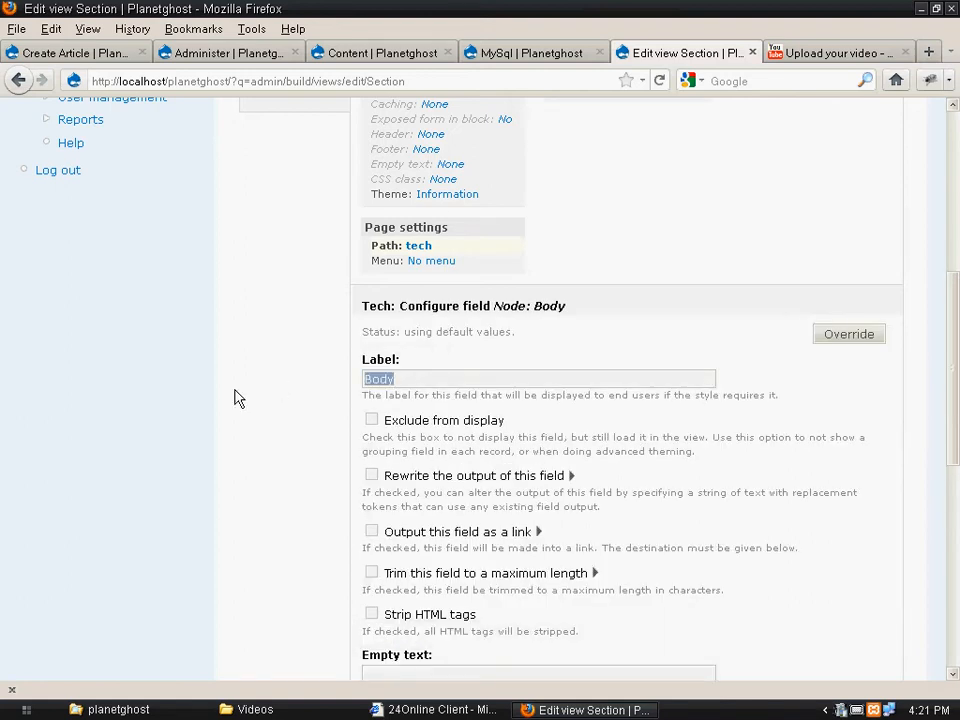
pyautogui.press('BackSpace')
pyautogui.moveTo(954, 392); pyautogui.dragTo(949, 446)
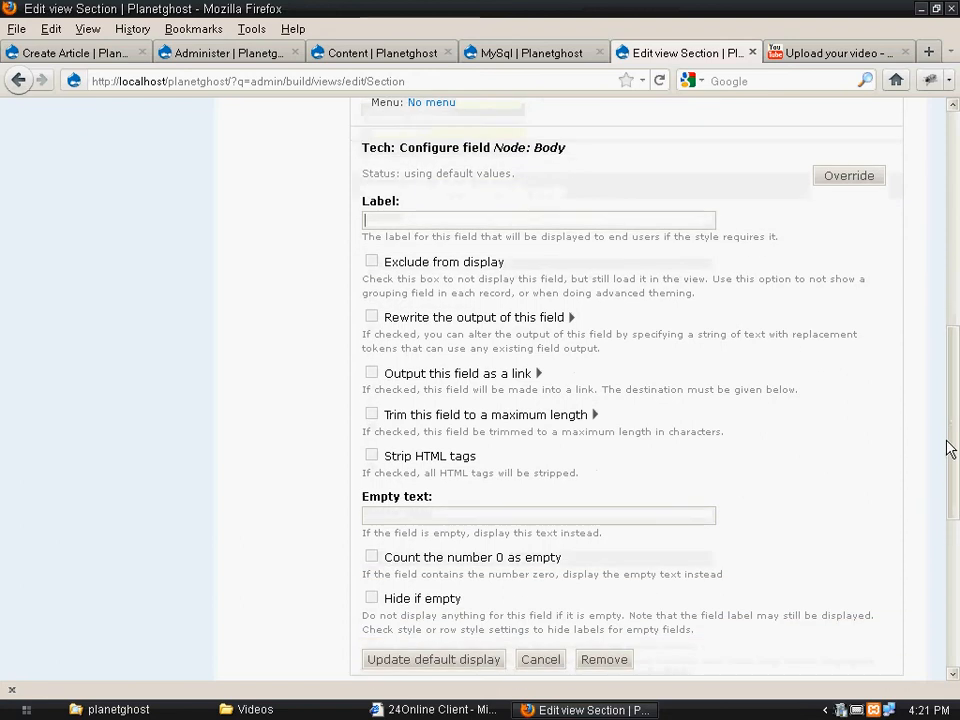
pyautogui.click(371, 414)
pyautogui.doubleClick(435, 474)
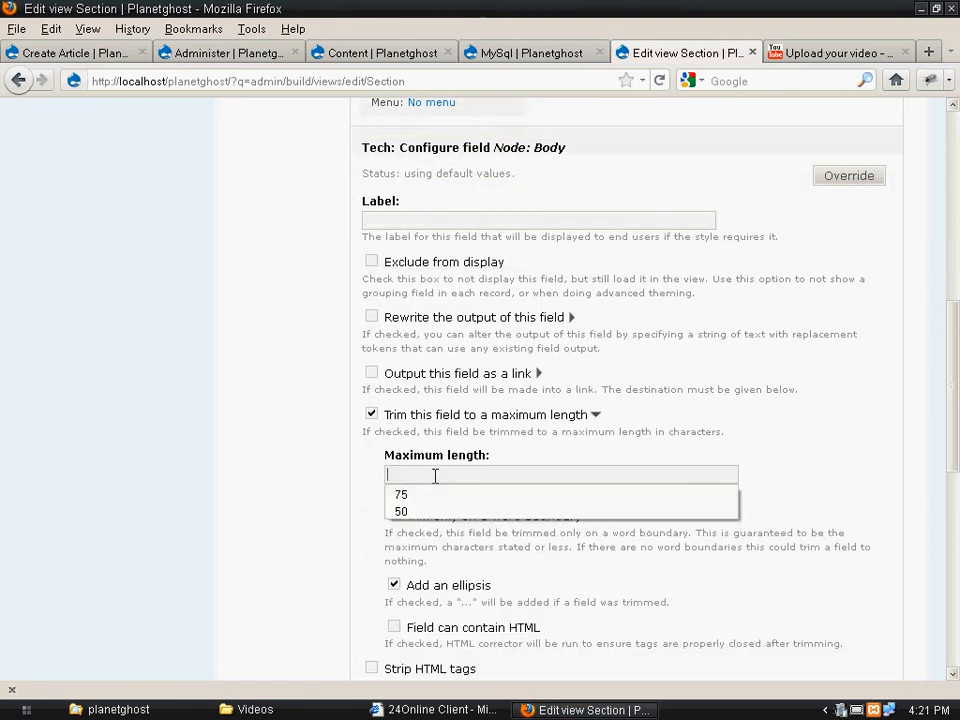
pyautogui.click(400, 493)
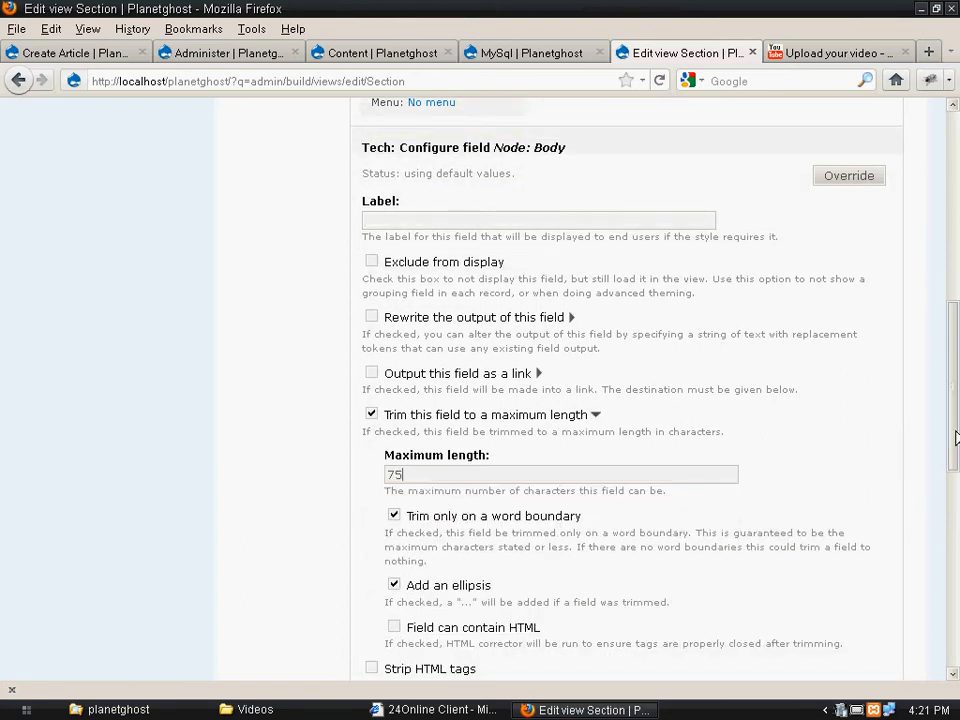
pyautogui.scroll(-5, 893, 450)
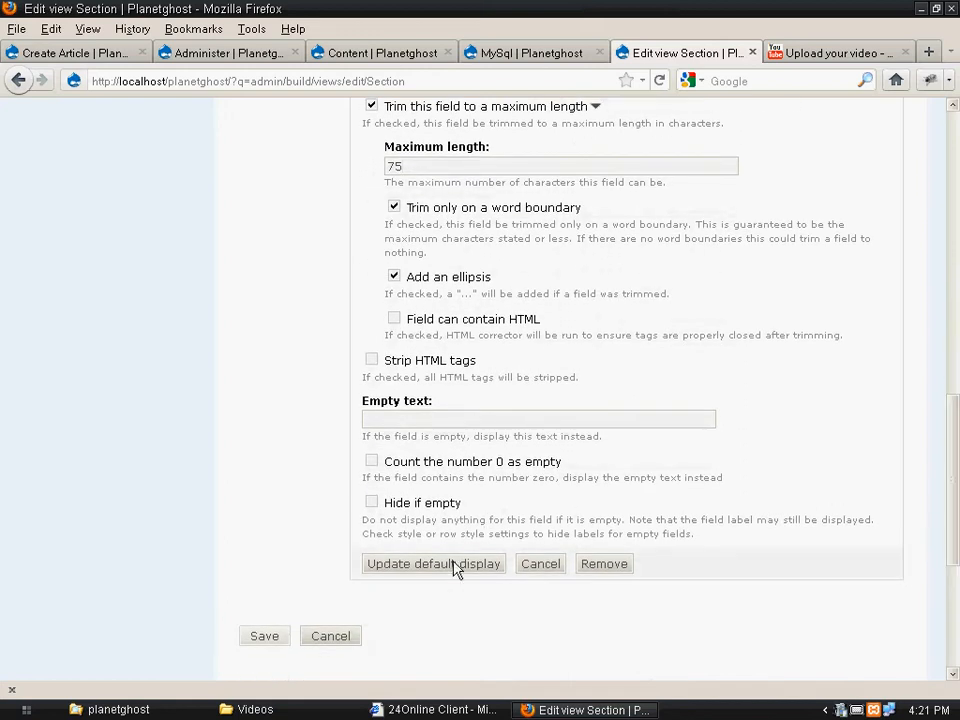
pyautogui.click(455, 564)
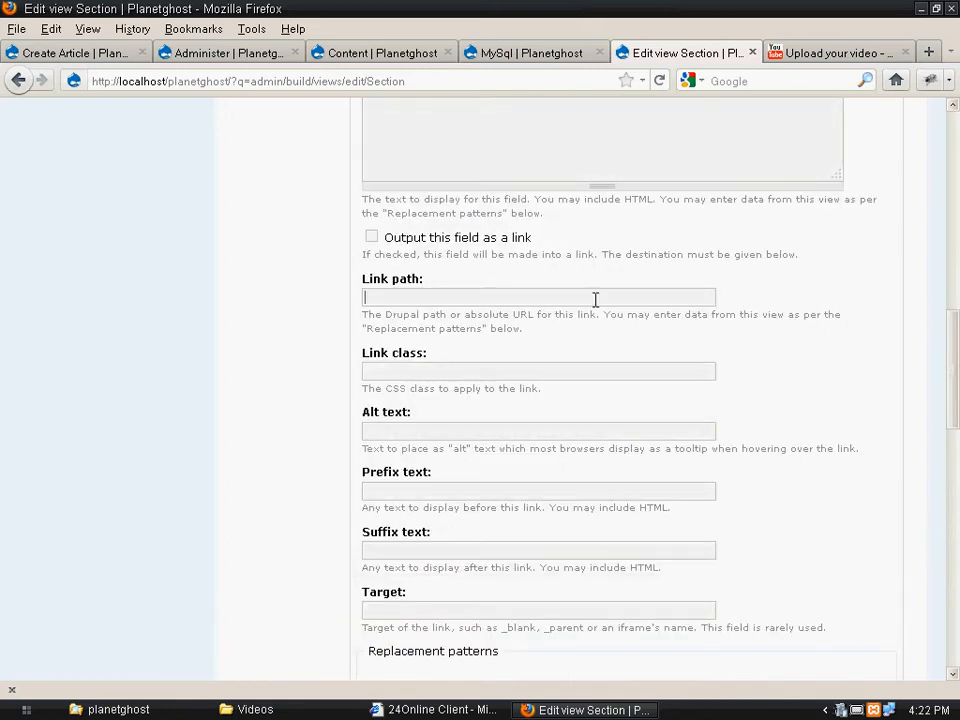
# - Accept the Node: Title field's settings, update the default display, and save the view
pyautogui.scroll(-8, 939, 379)
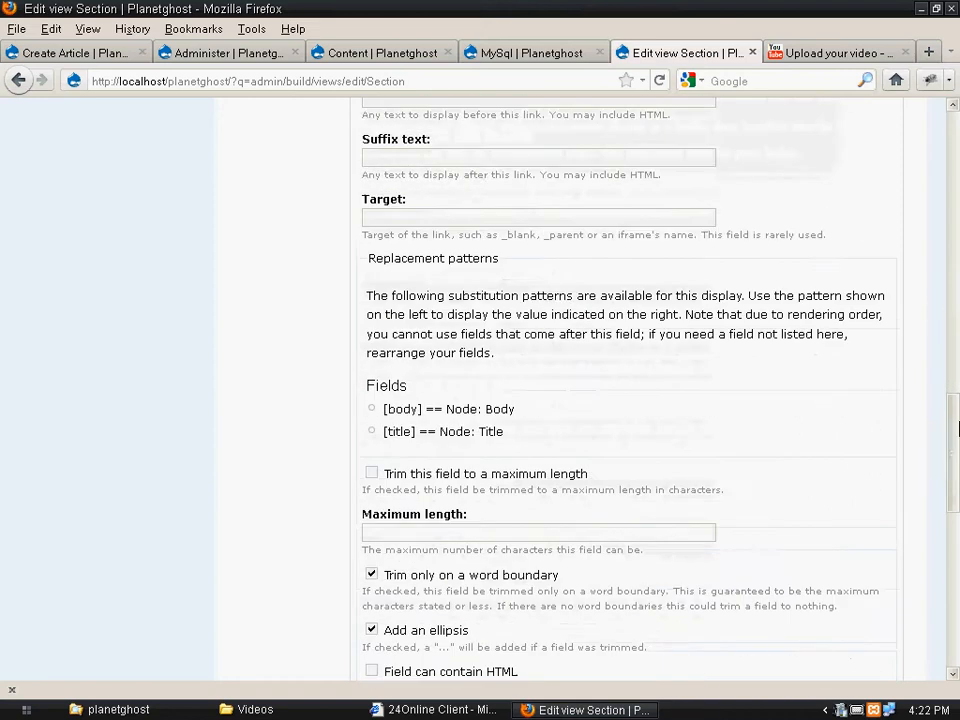
pyautogui.moveTo(957, 448); pyautogui.dragTo(957, 505)
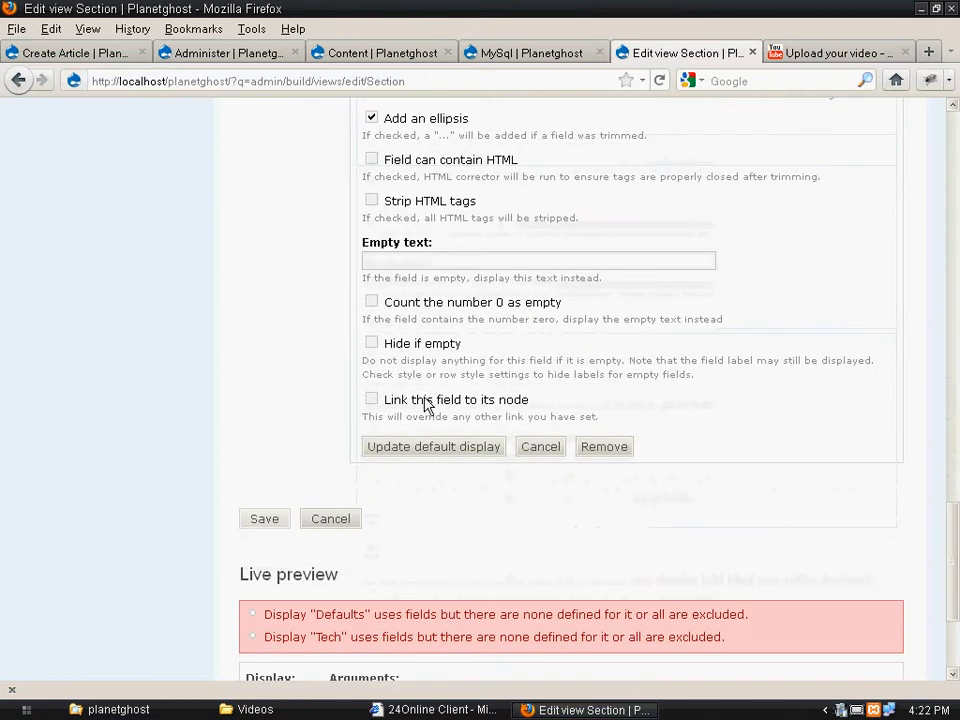
pyautogui.click(420, 455)
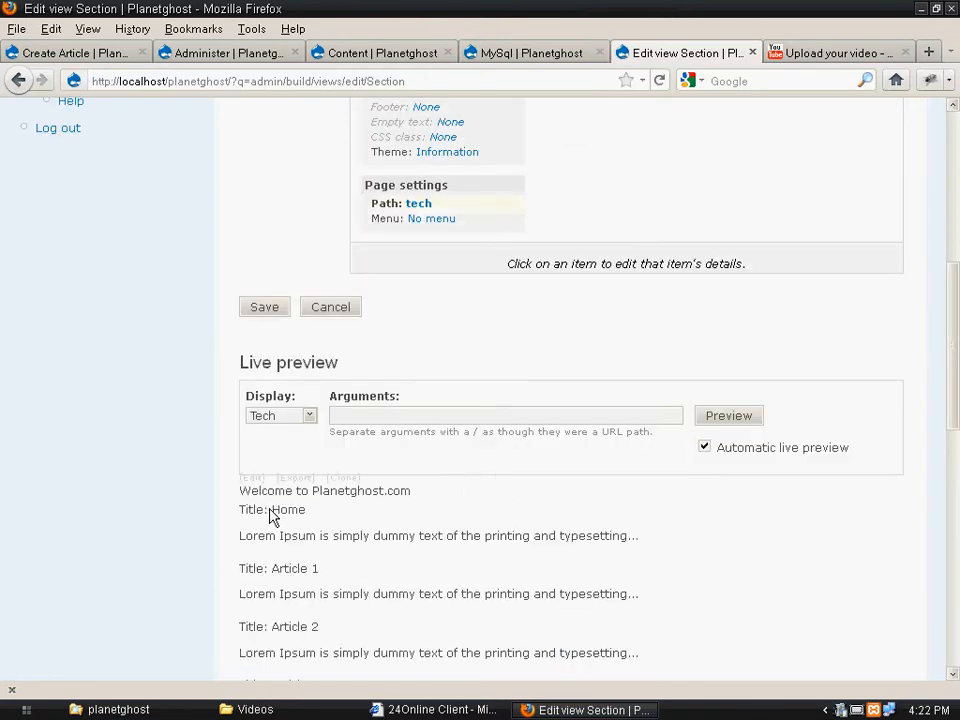
pyautogui.moveTo(954, 405); pyautogui.dragTo(954, 374)
pyautogui.click(264, 418)
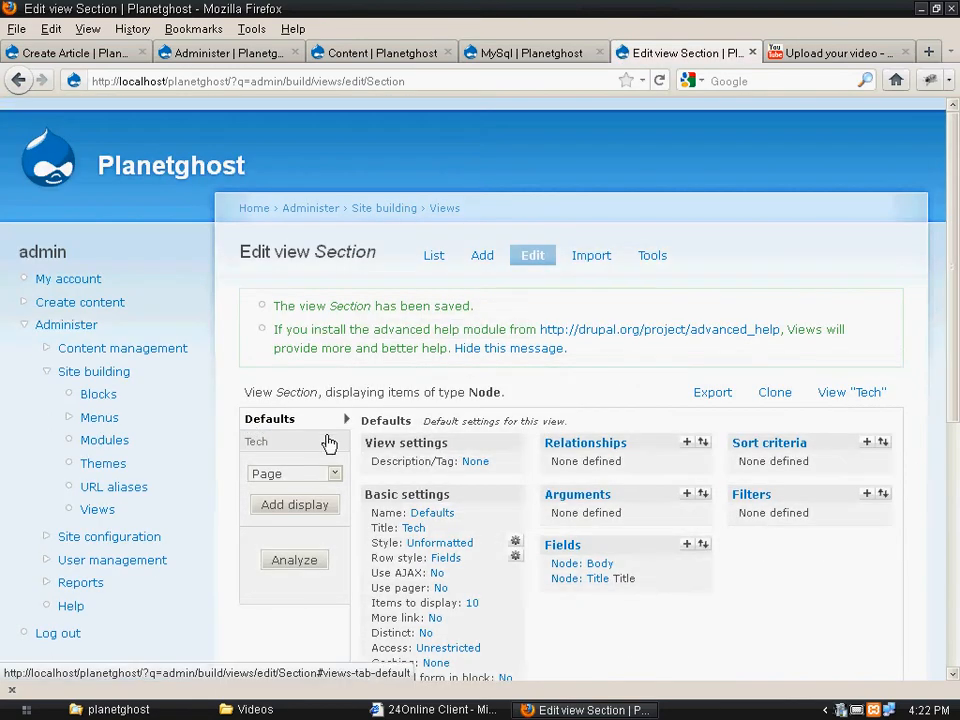
# - Clear the Node: Title field's label, link the field to its node, and save the view
pyautogui.click(598, 582)
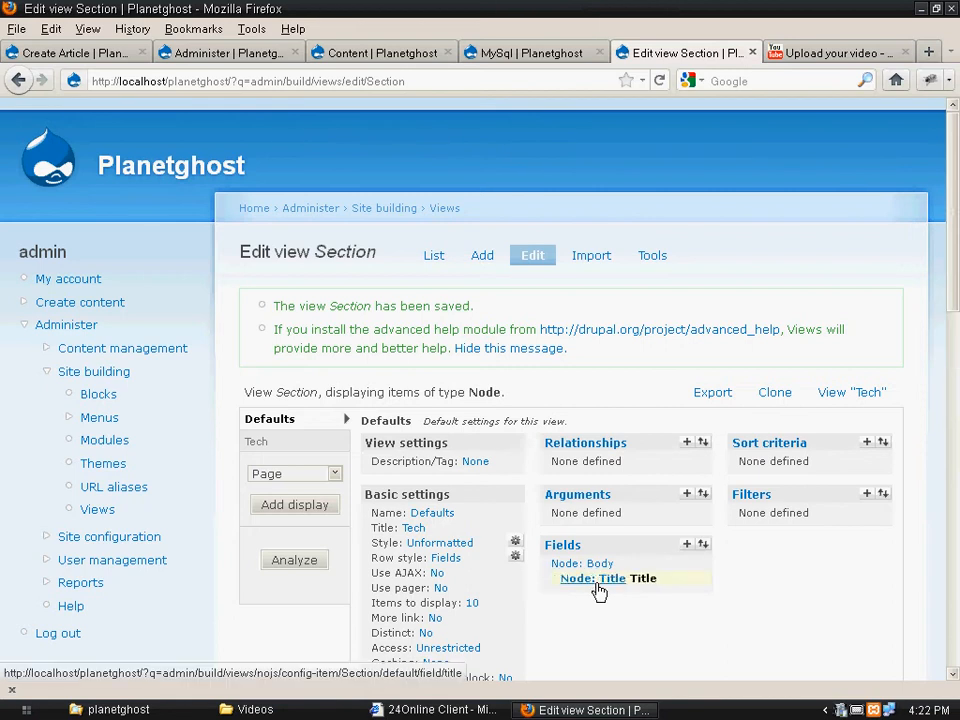
pyautogui.moveTo(956, 300); pyautogui.dragTo(957, 507)
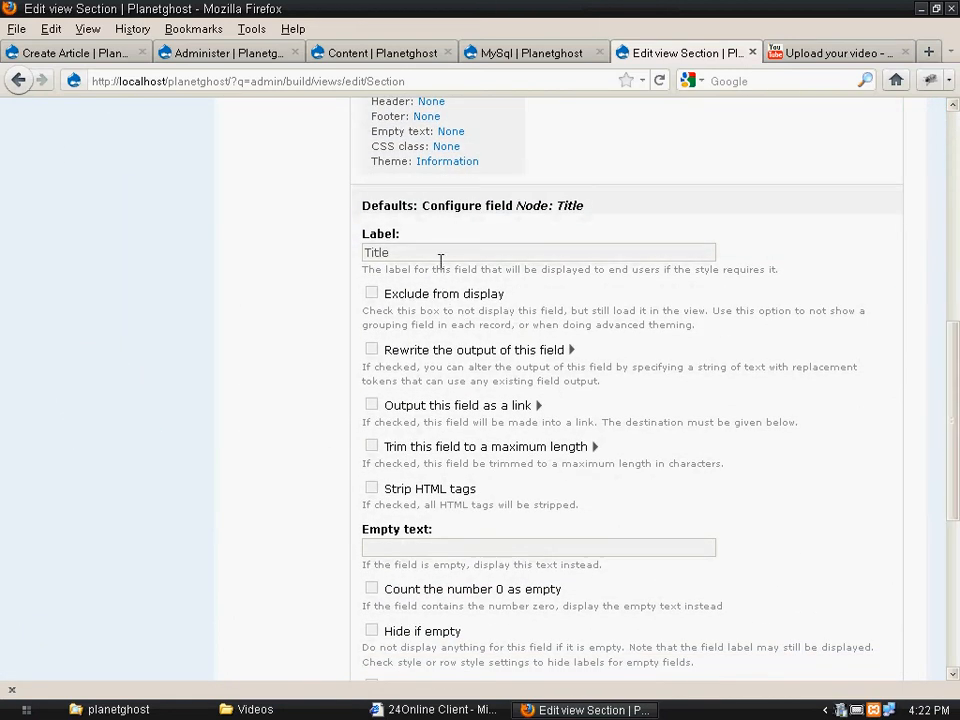
pyautogui.moveTo(418, 252); pyautogui.dragTo(250, 246)
pyautogui.press('BackSpace')
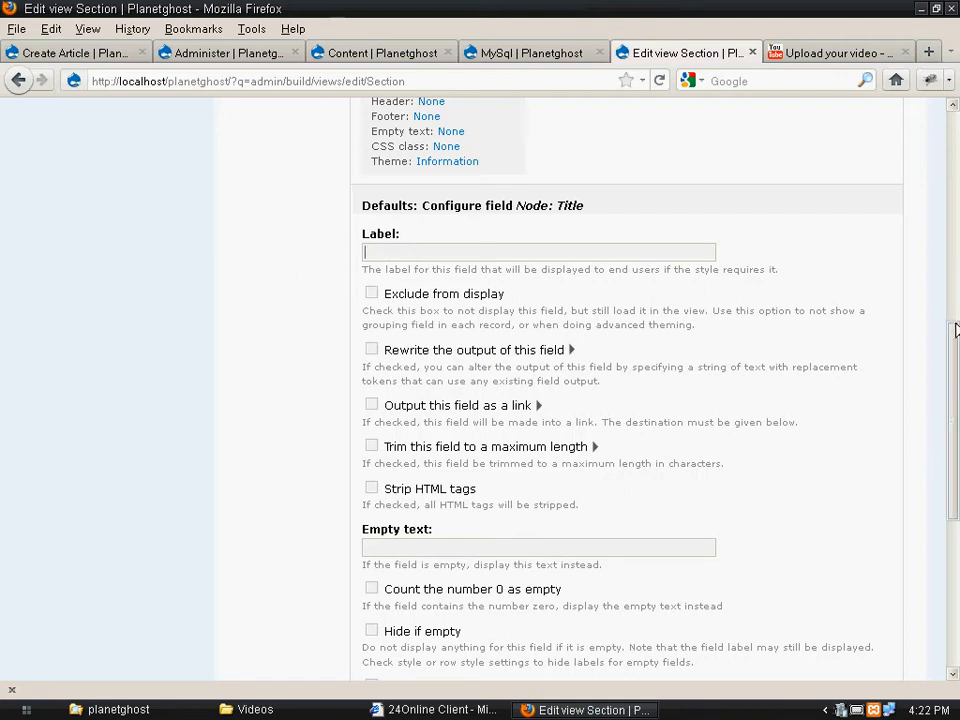
pyautogui.scroll(-2, 953, 388)
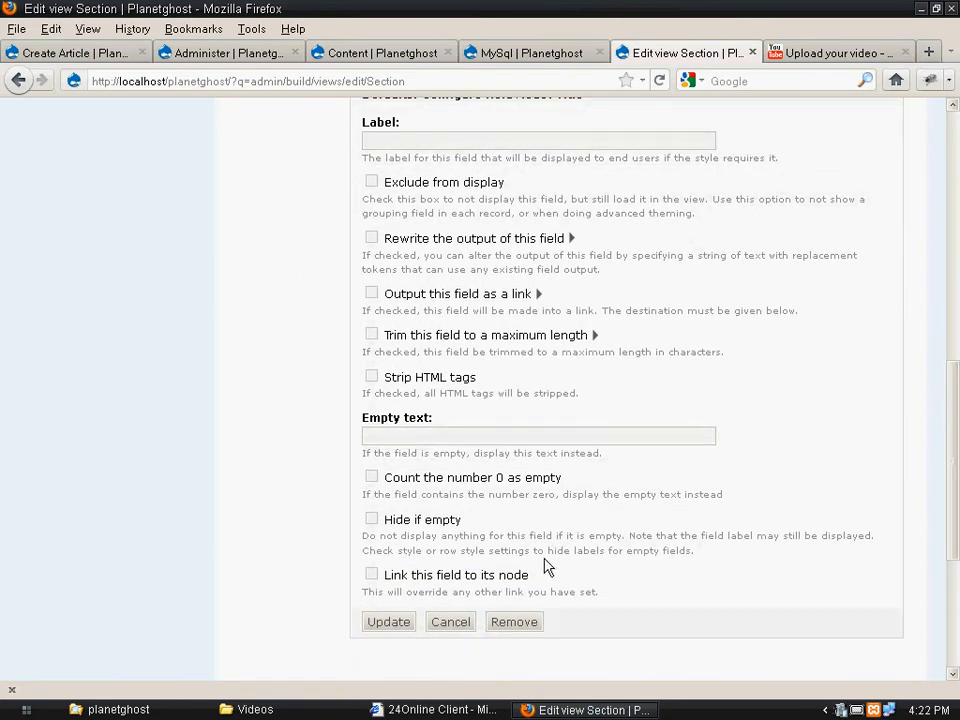
pyautogui.click(389, 622)
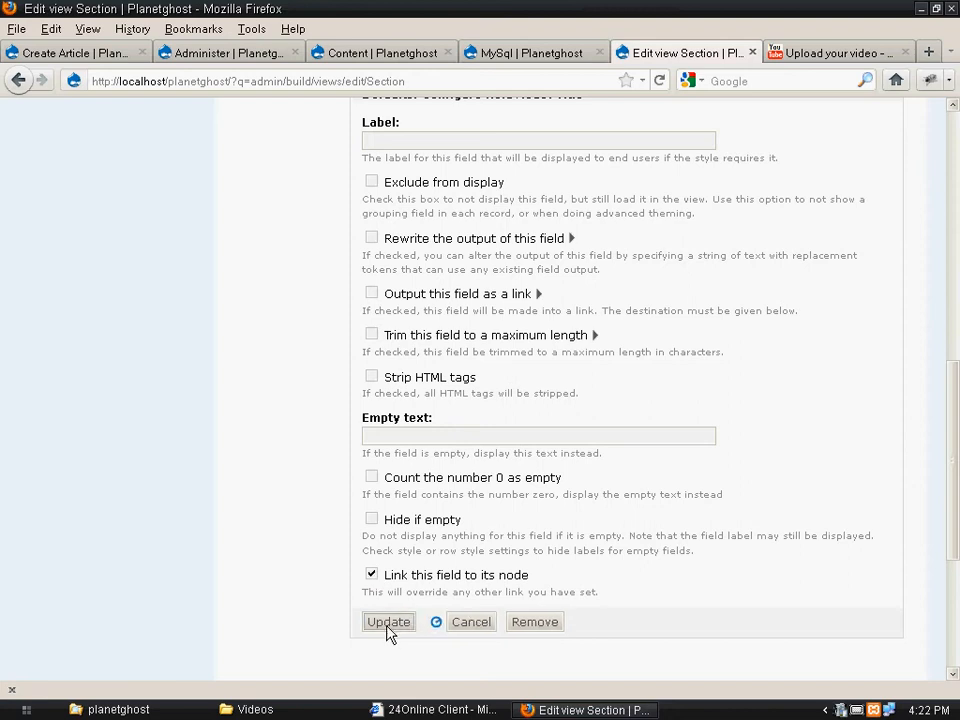
pyautogui.click(264, 397)
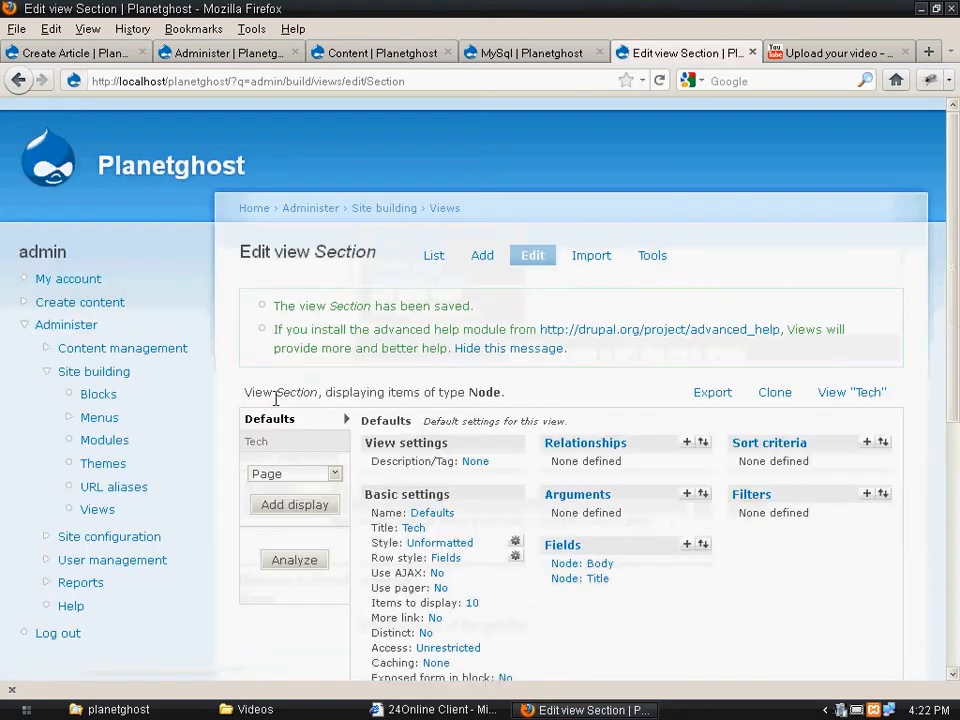
# - Add the Node: Type filter from the Node group to the view's default display
pyautogui.moveTo(955, 355); pyautogui.dragTo(945, 461)
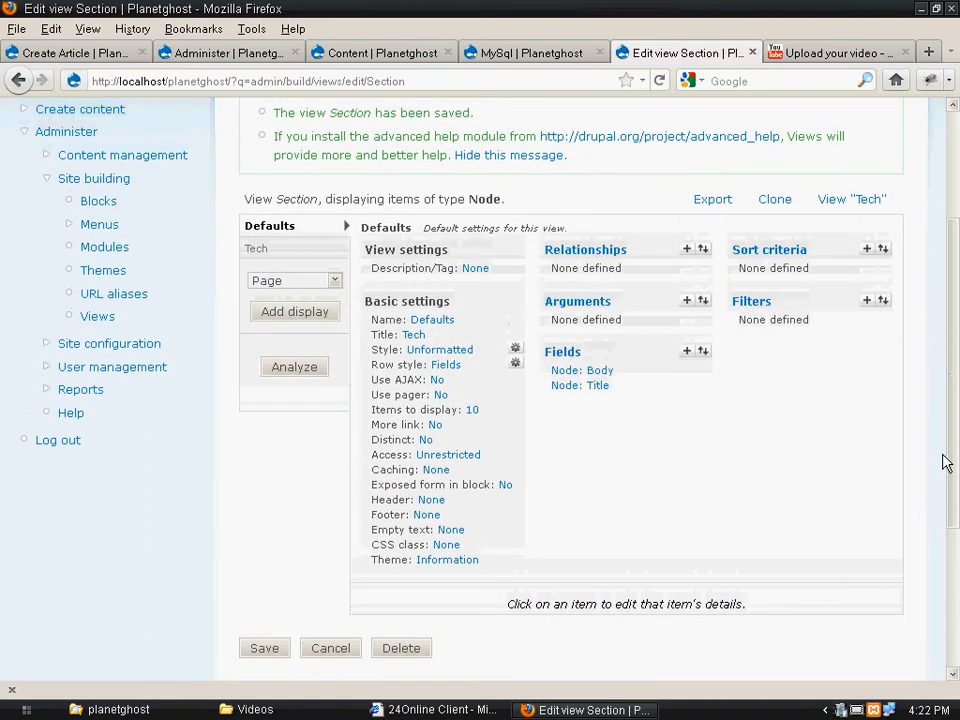
pyautogui.click(867, 301)
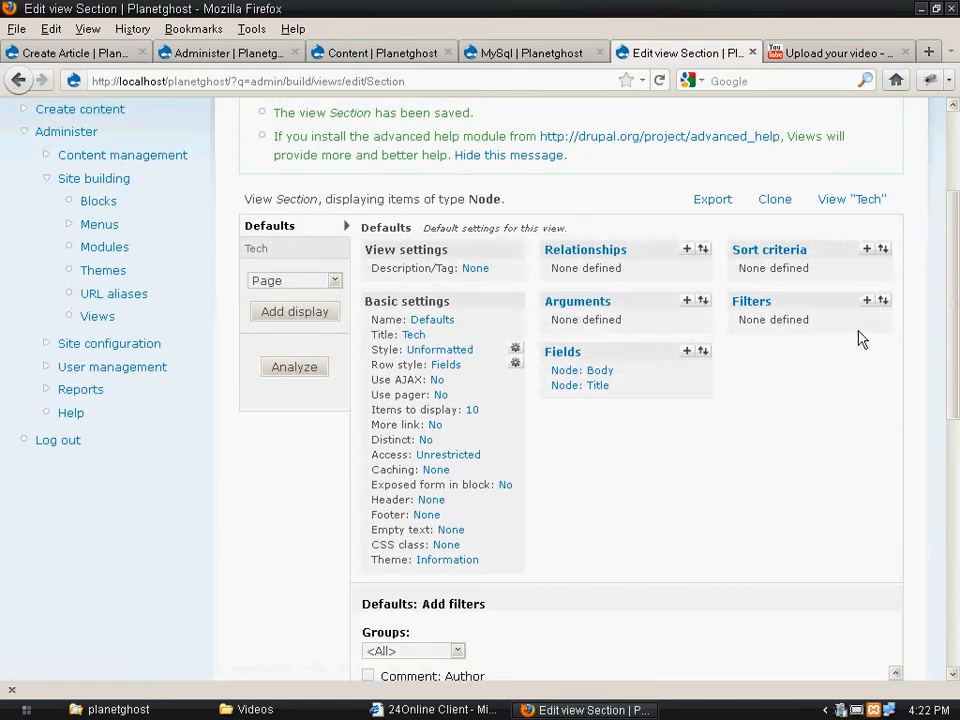
pyautogui.moveTo(958, 315); pyautogui.dragTo(957, 376)
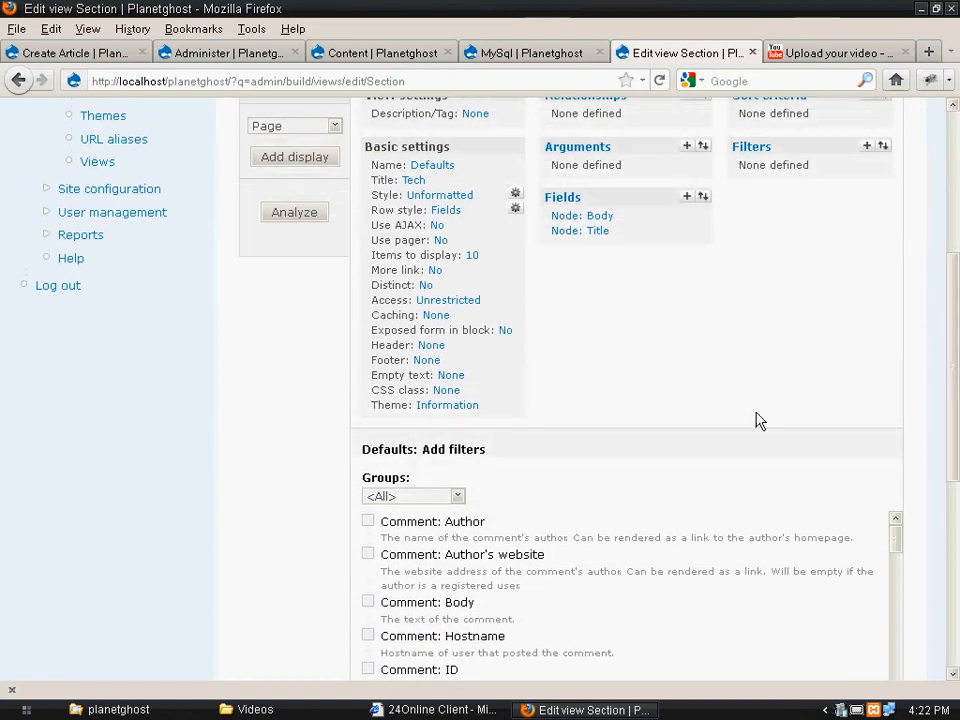
pyautogui.click(449, 499)
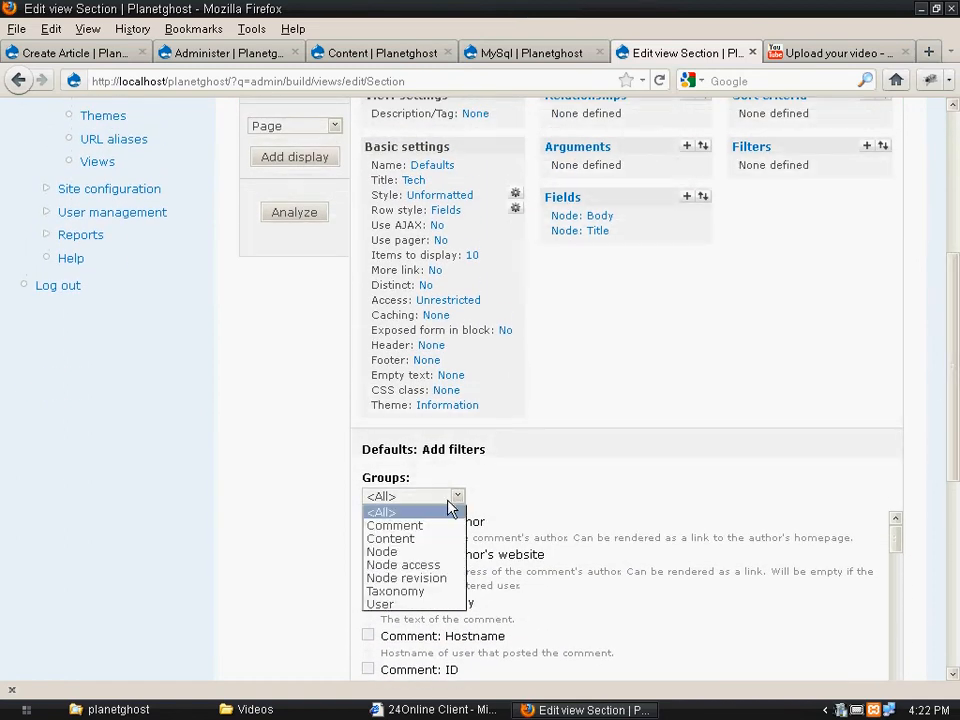
pyautogui.click(446, 551)
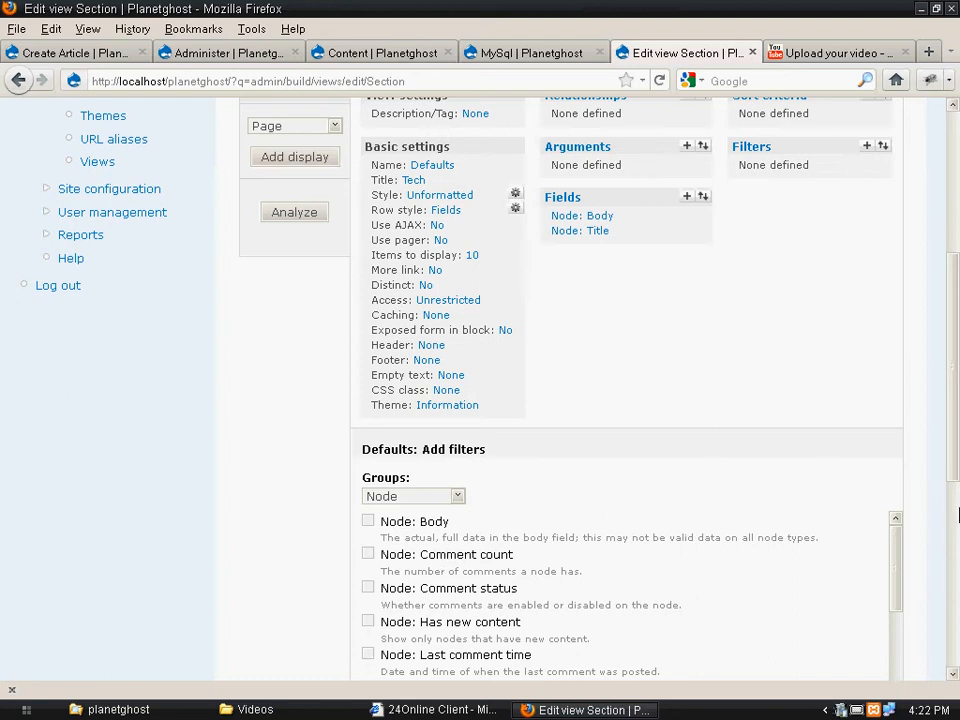
pyautogui.moveTo(954, 464); pyautogui.dragTo(957, 549)
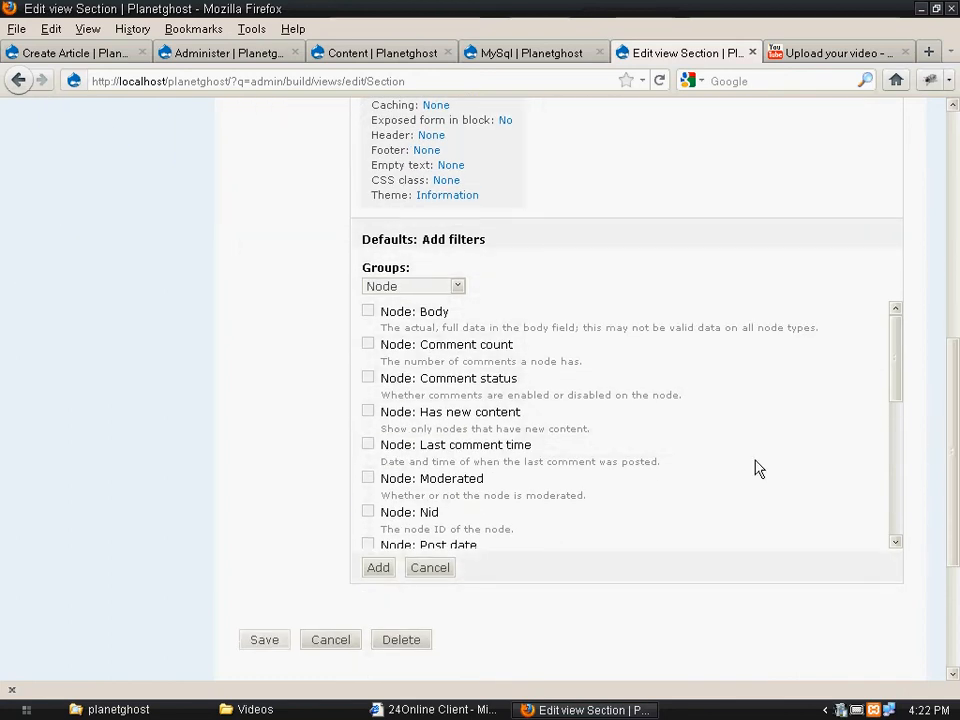
pyautogui.moveTo(900, 407); pyautogui.dragTo(900, 527)
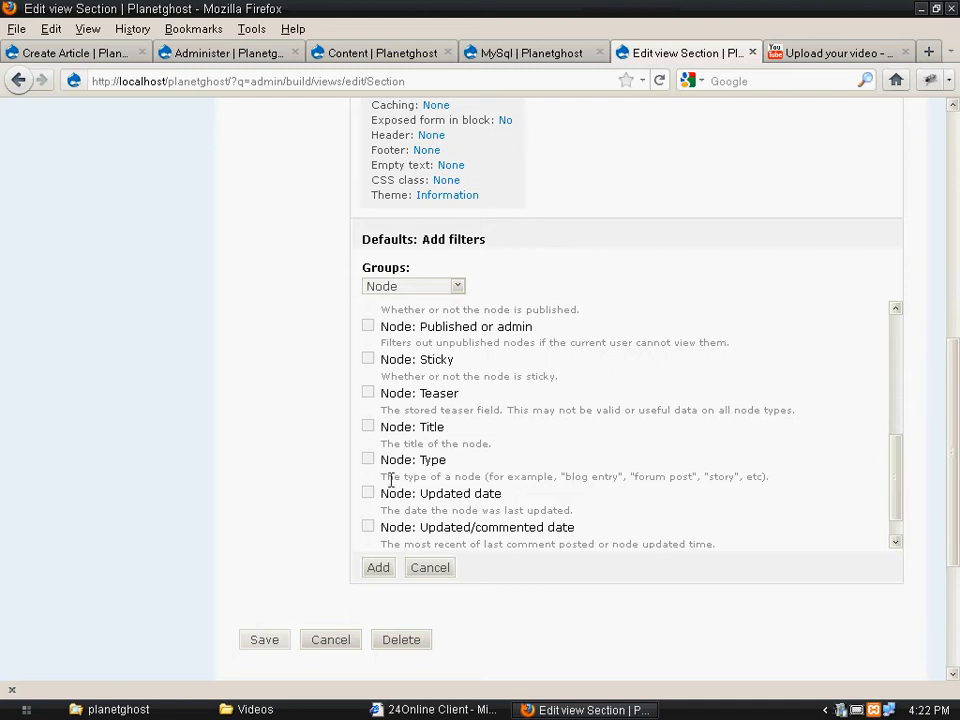
pyautogui.click(380, 568)
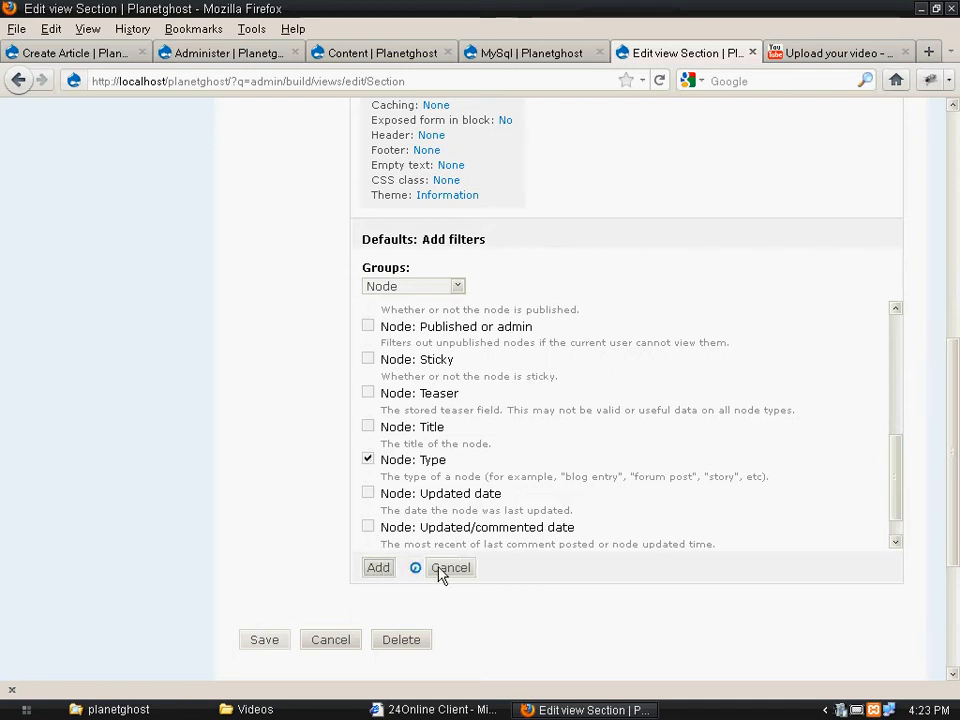
# - Set the Node: Type filter to Article, check the live preview, and save the view
pyautogui.click(563, 329)
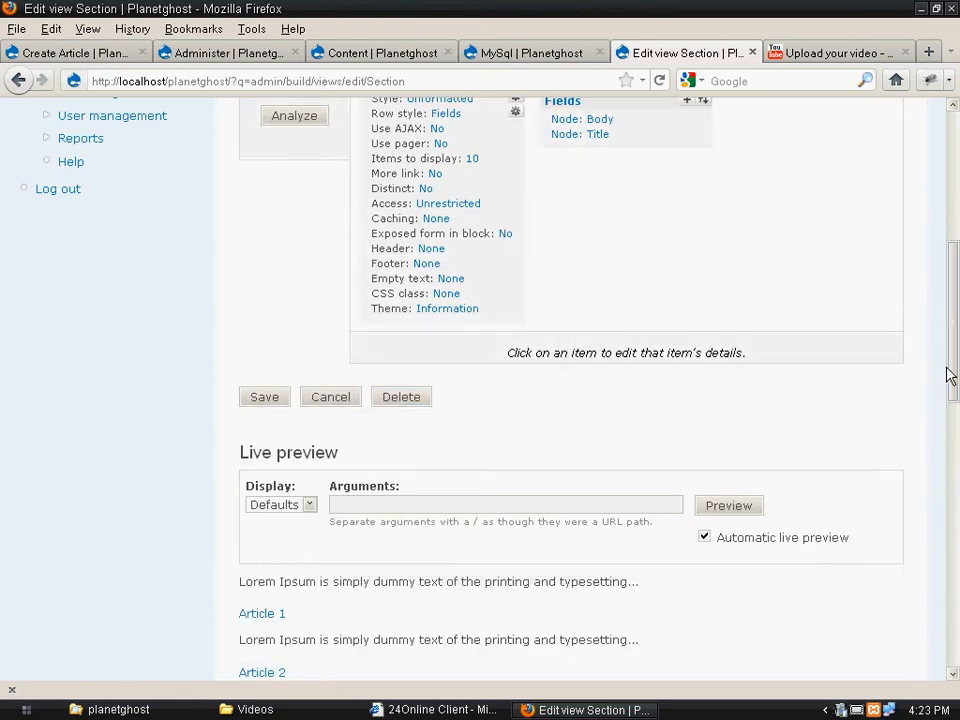
pyautogui.moveTo(953, 375); pyautogui.dragTo(955, 438)
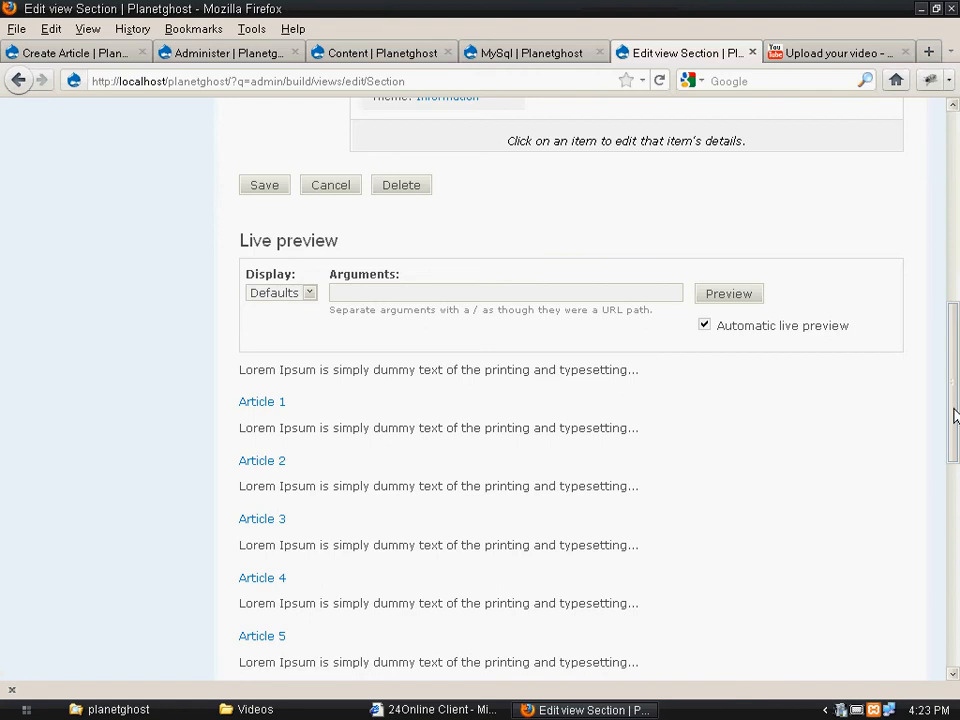
pyautogui.moveTo(955, 415); pyautogui.dragTo(955, 325)
pyautogui.click(266, 497)
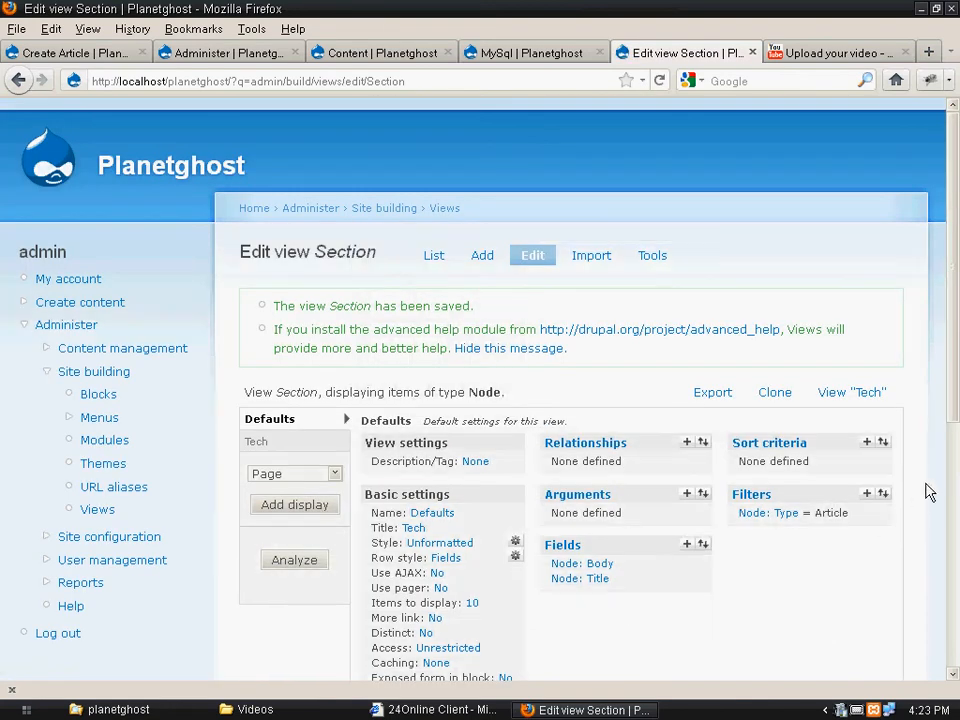
# - Add the Content: Section (field_section) - Allowed values filter from the Content group to the default display
pyautogui.scroll(-3, 952, 420)
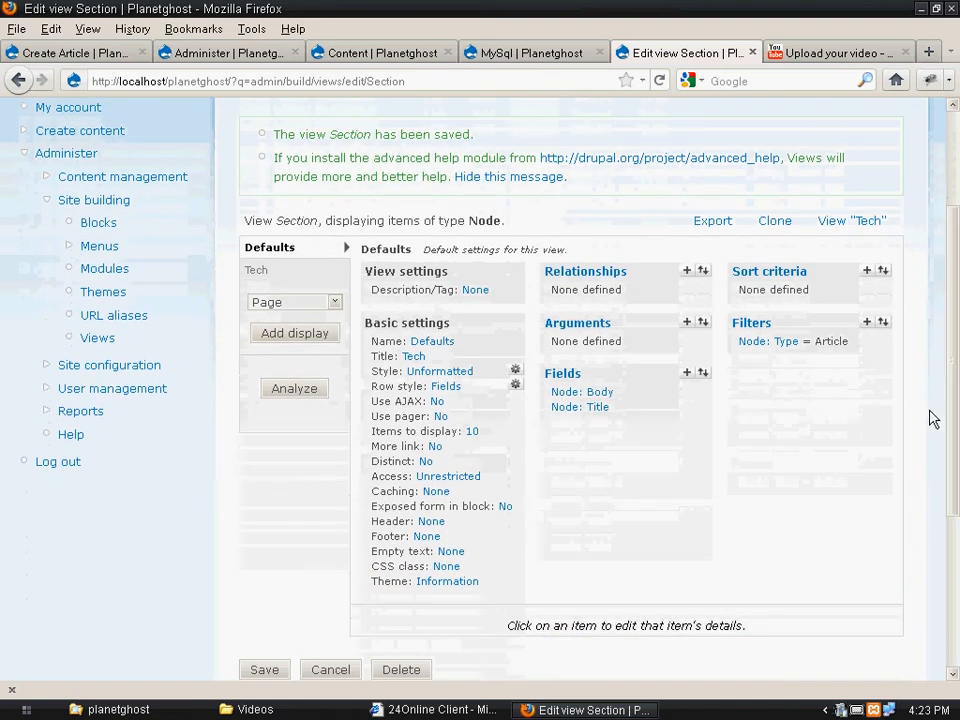
pyautogui.click(867, 323)
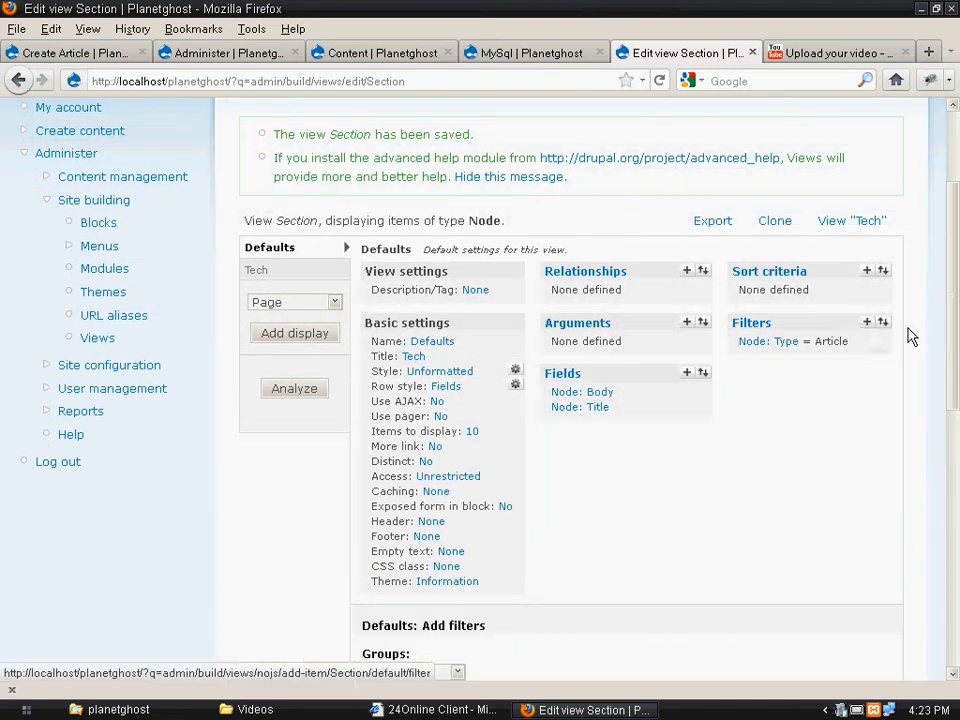
pyautogui.scroll(-3, 950, 392)
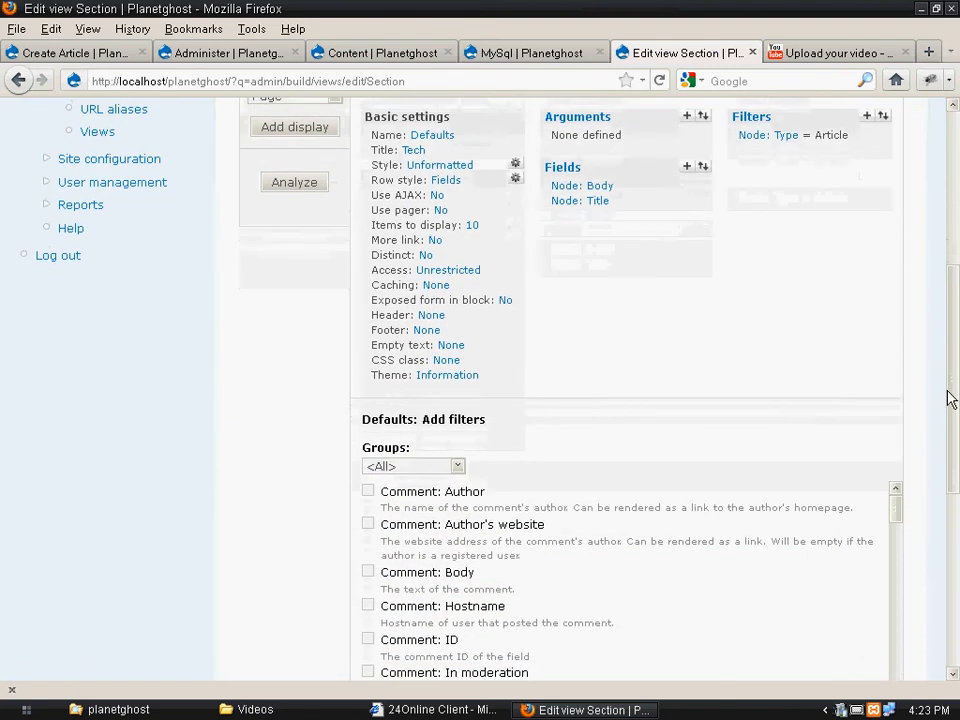
pyautogui.click(455, 477)
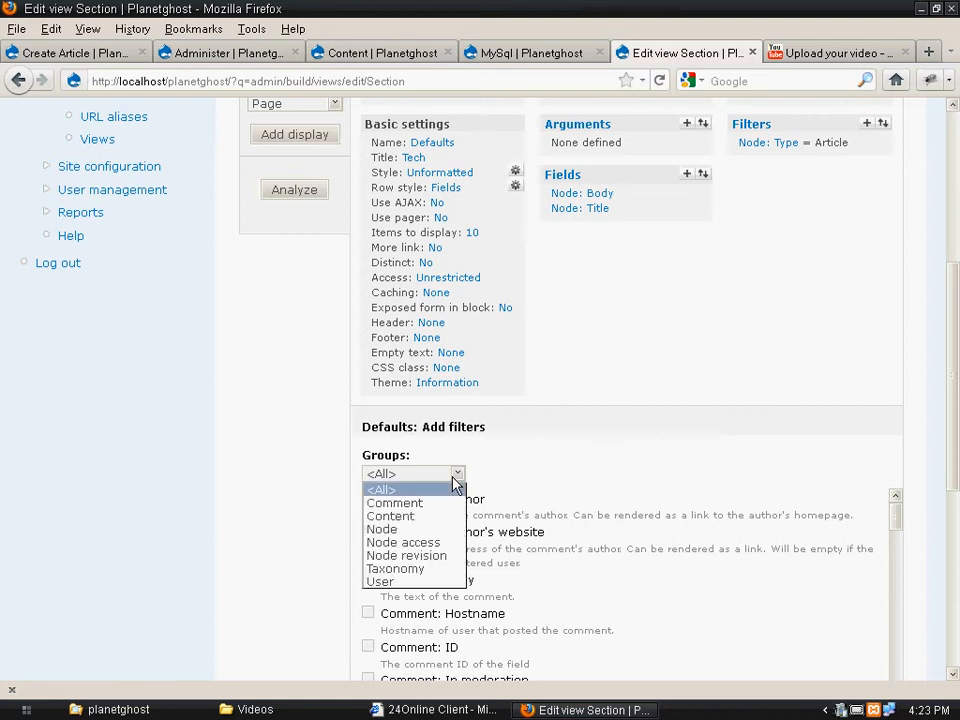
pyautogui.click(430, 529)
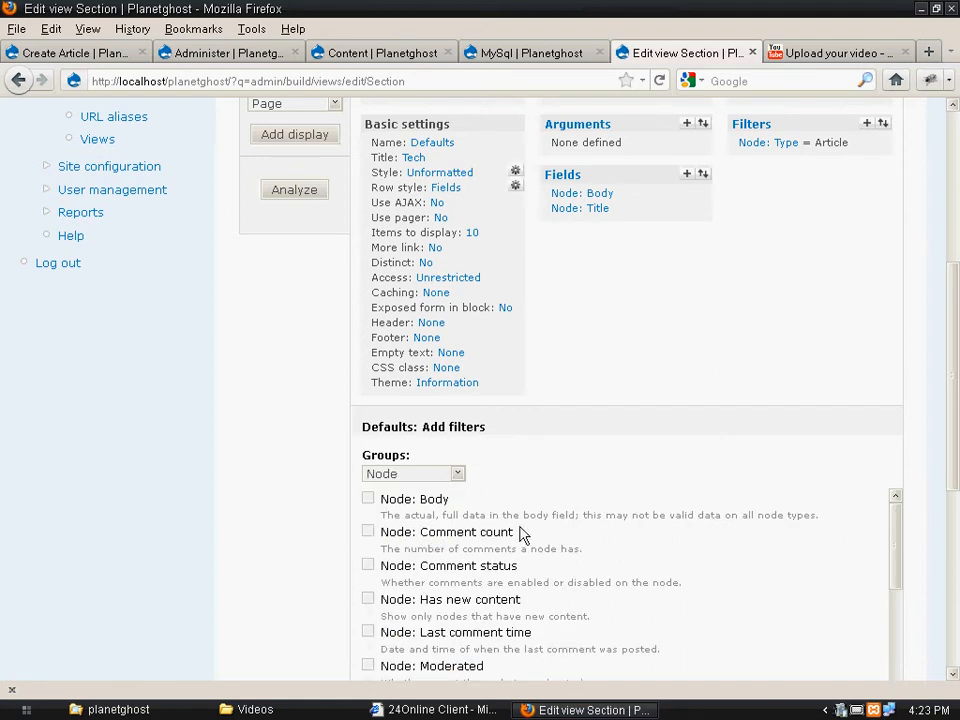
pyautogui.moveTo(949, 268); pyautogui.dragTo(953, 332)
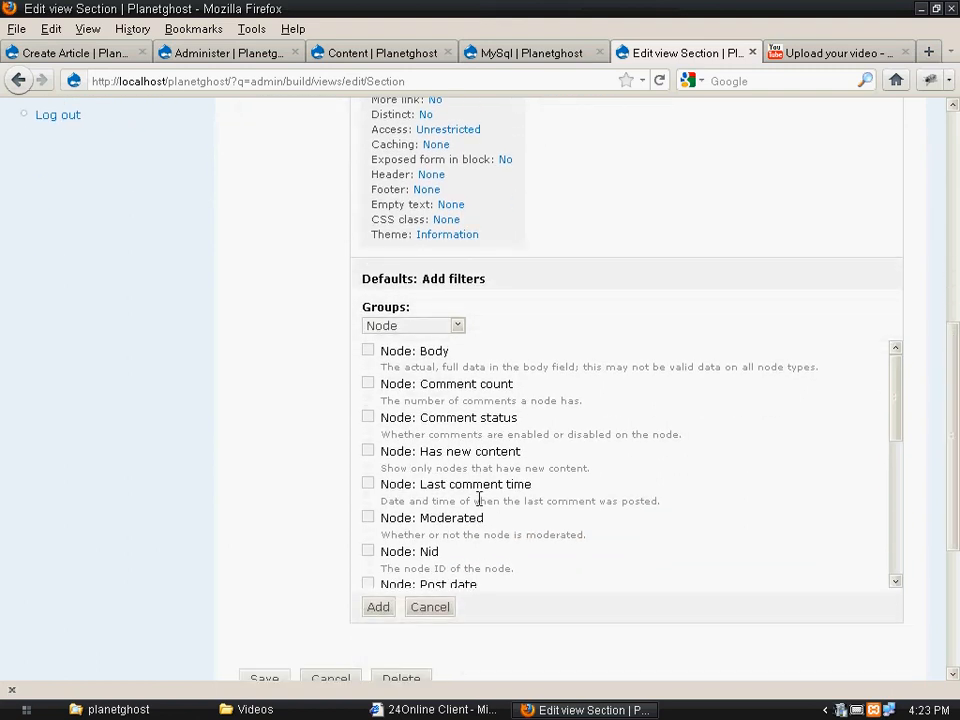
pyautogui.click(459, 327)
pyautogui.click(433, 368)
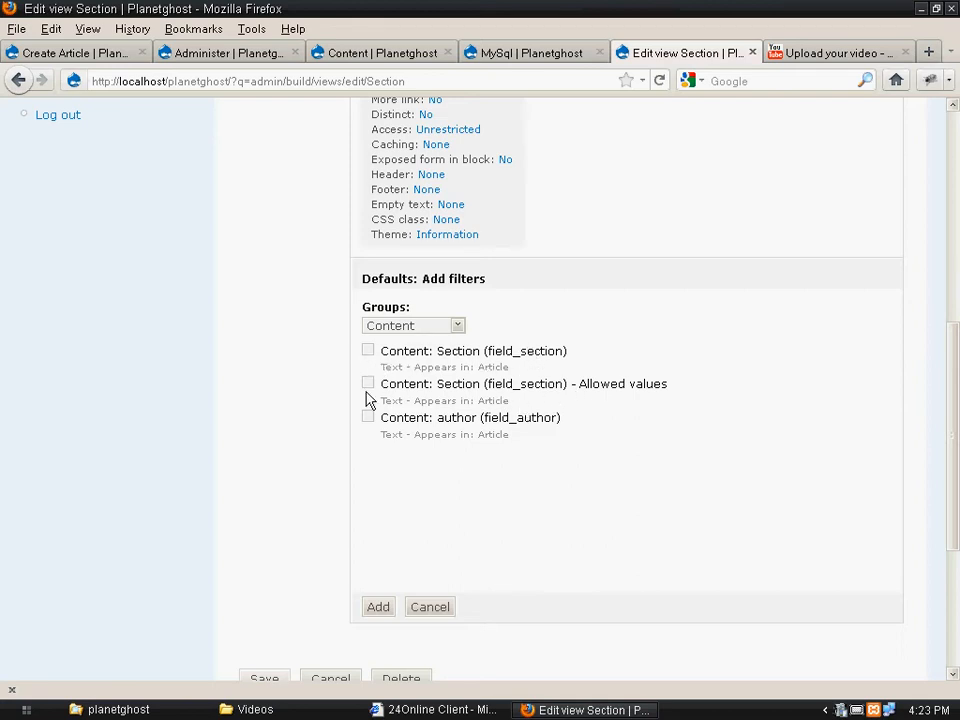
pyautogui.click(384, 611)
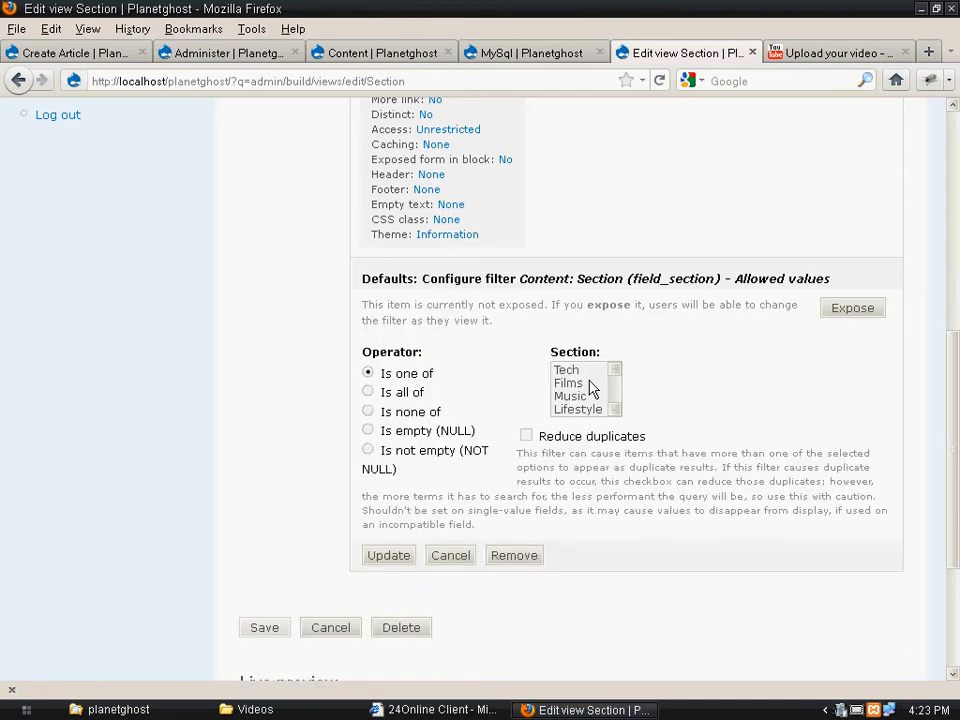
# - Set the Section filter to is one of Tech, update it, and save the view
pyautogui.click(576, 372)
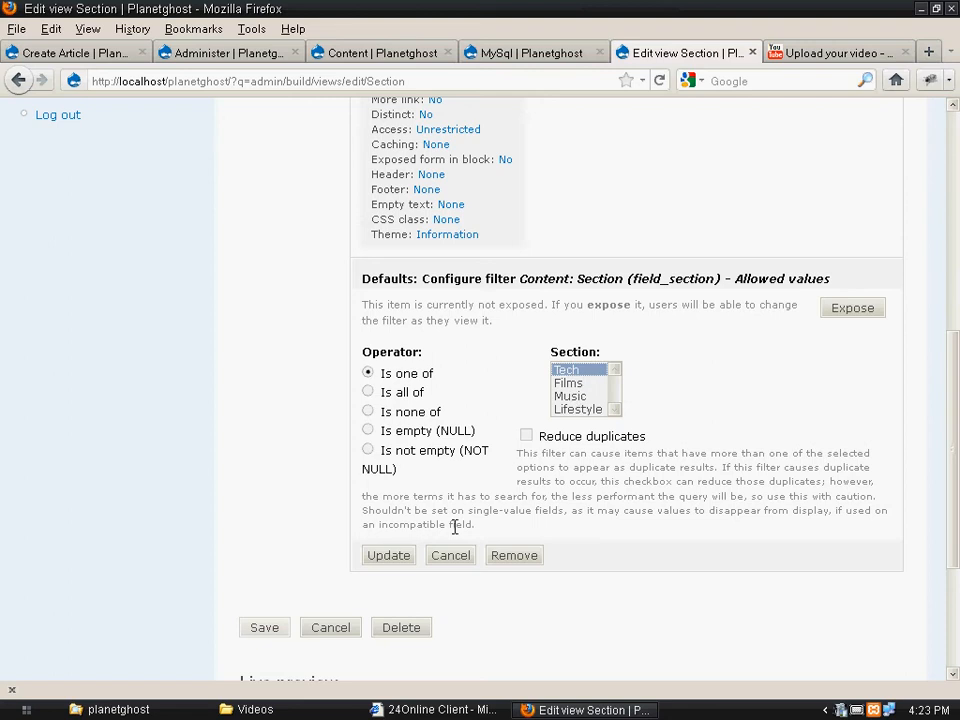
pyautogui.click(392, 558)
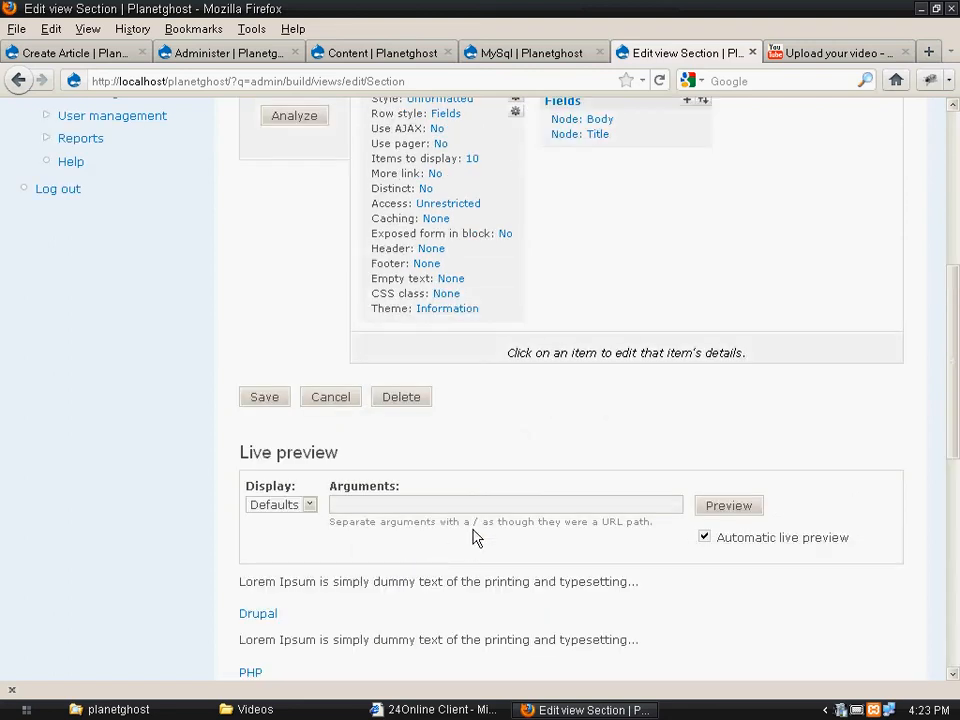
pyautogui.click(267, 403)
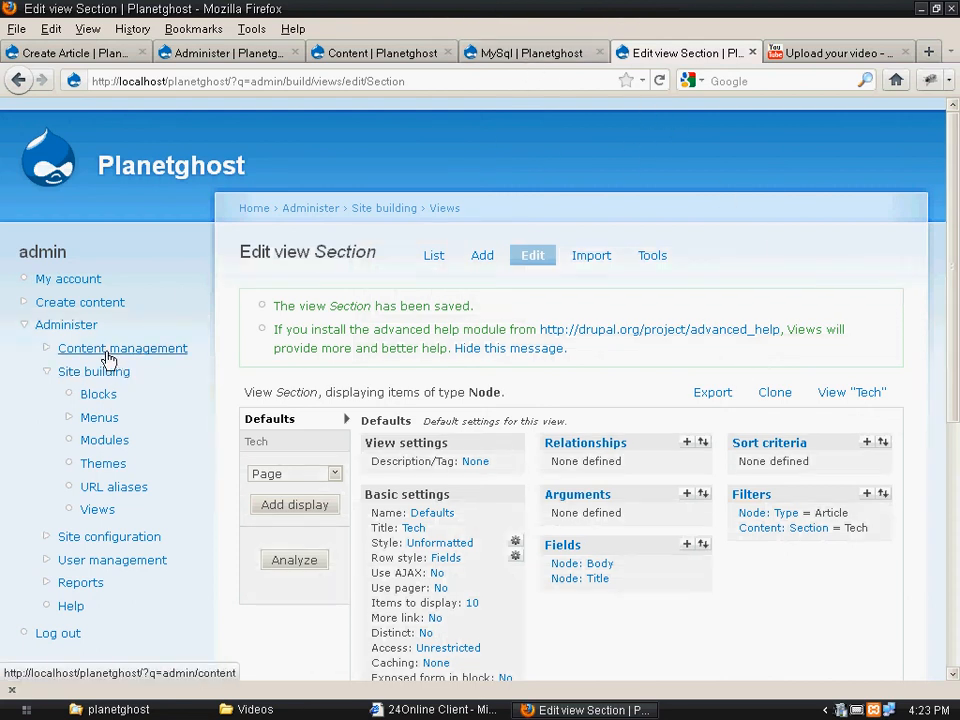
# - Open the site's administration page in a separate browser tab and go to its Menus page
pyautogui.middleClick(62, 326)
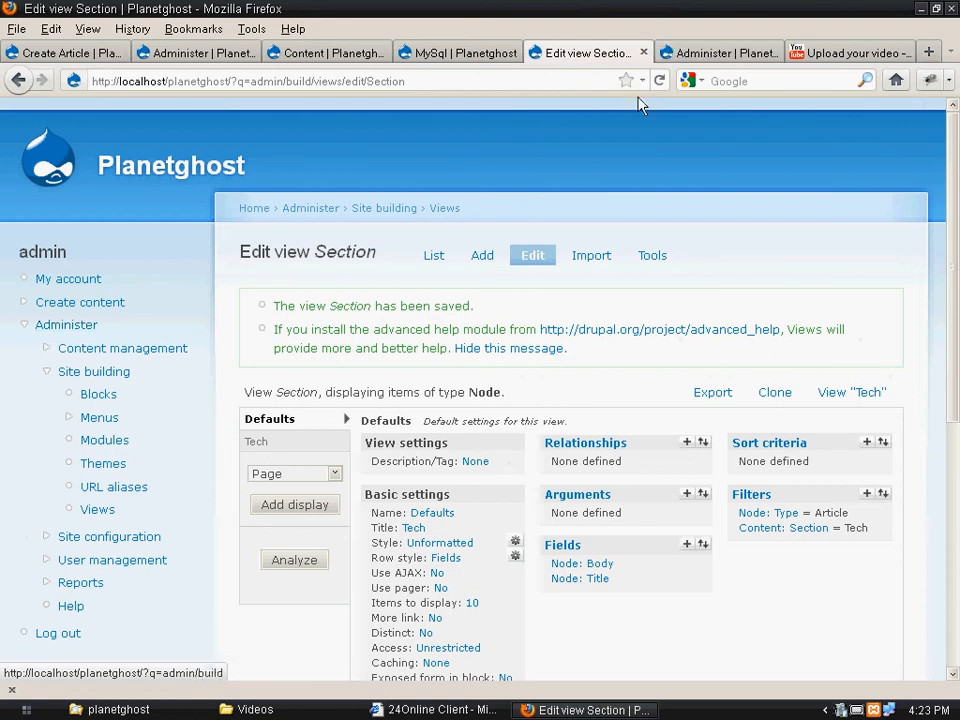
pyautogui.click(704, 53)
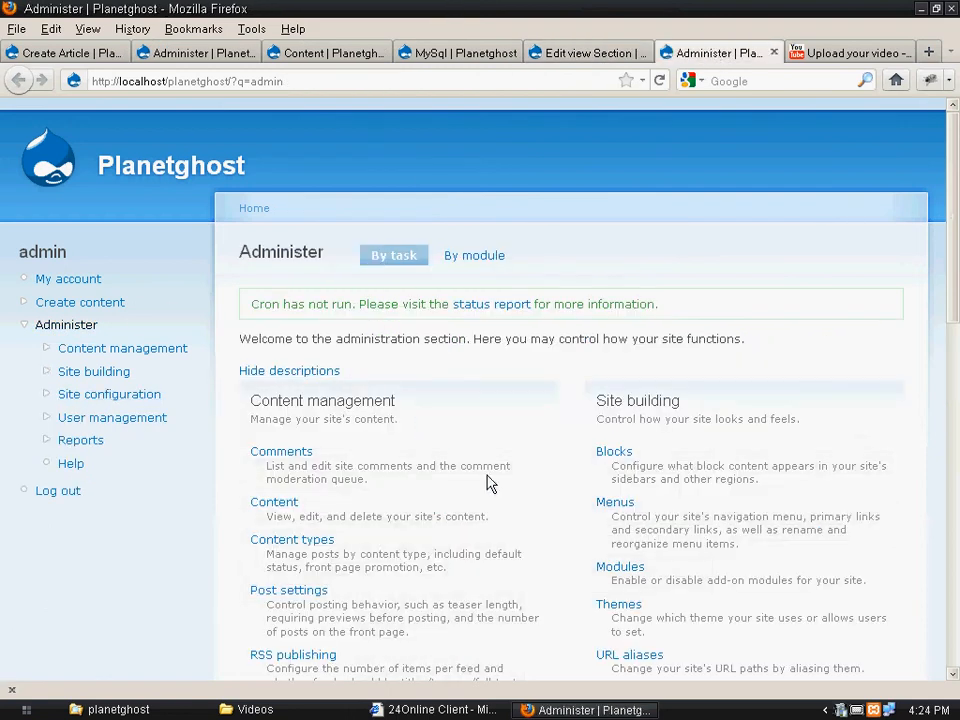
pyautogui.click(614, 506)
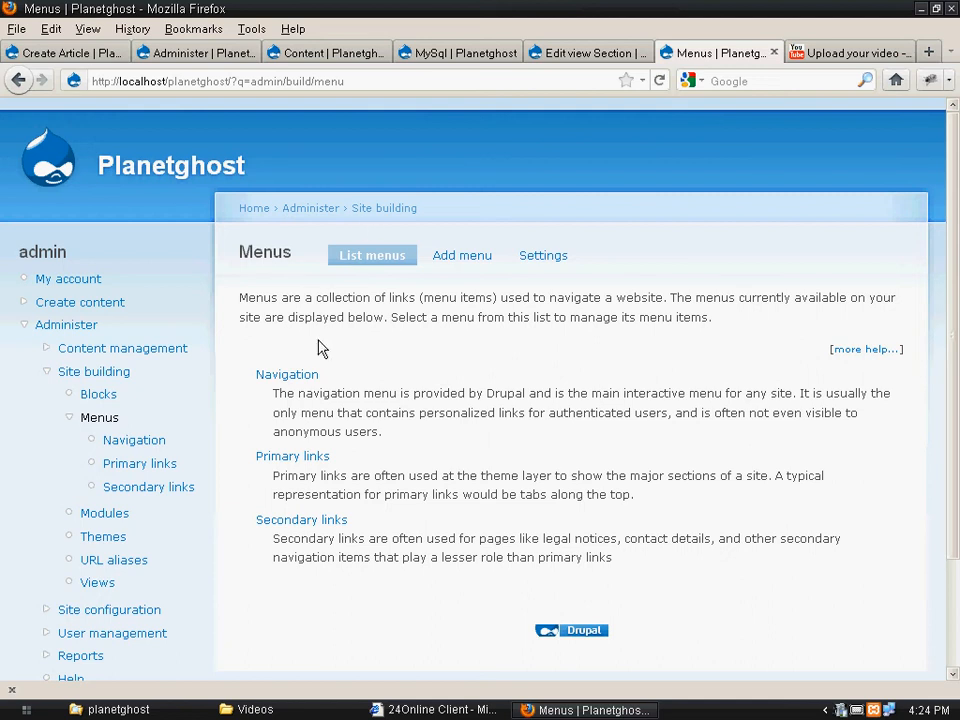
# - Add and save a Primary links menu item titled Tech that points to the path tech
pyautogui.click(309, 460)
pyautogui.click(508, 262)
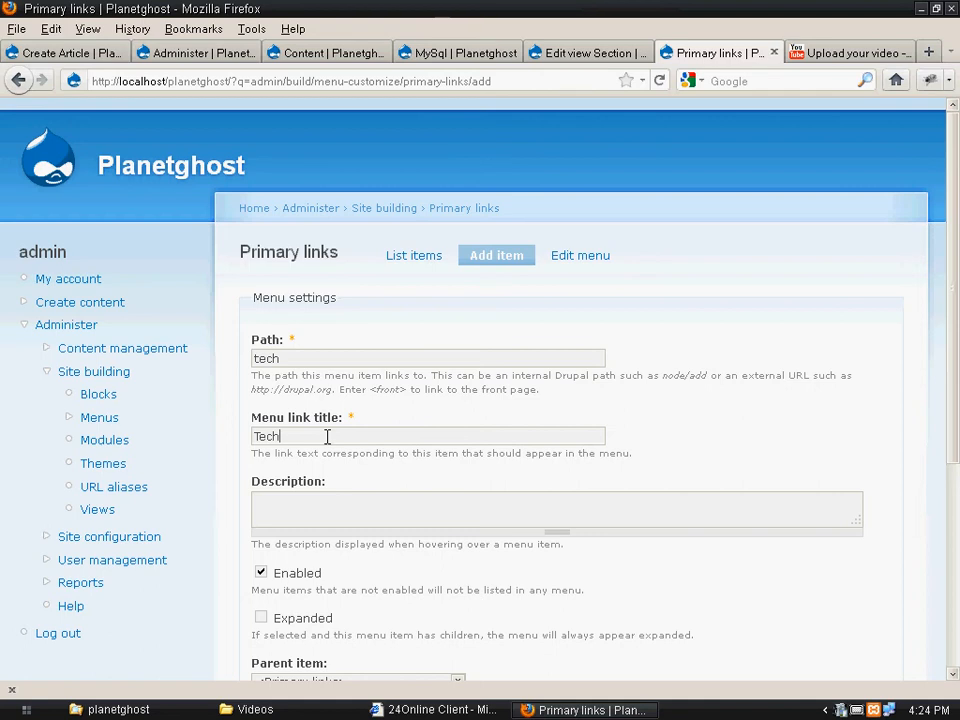
pyautogui.scroll(-5, 750, 571)
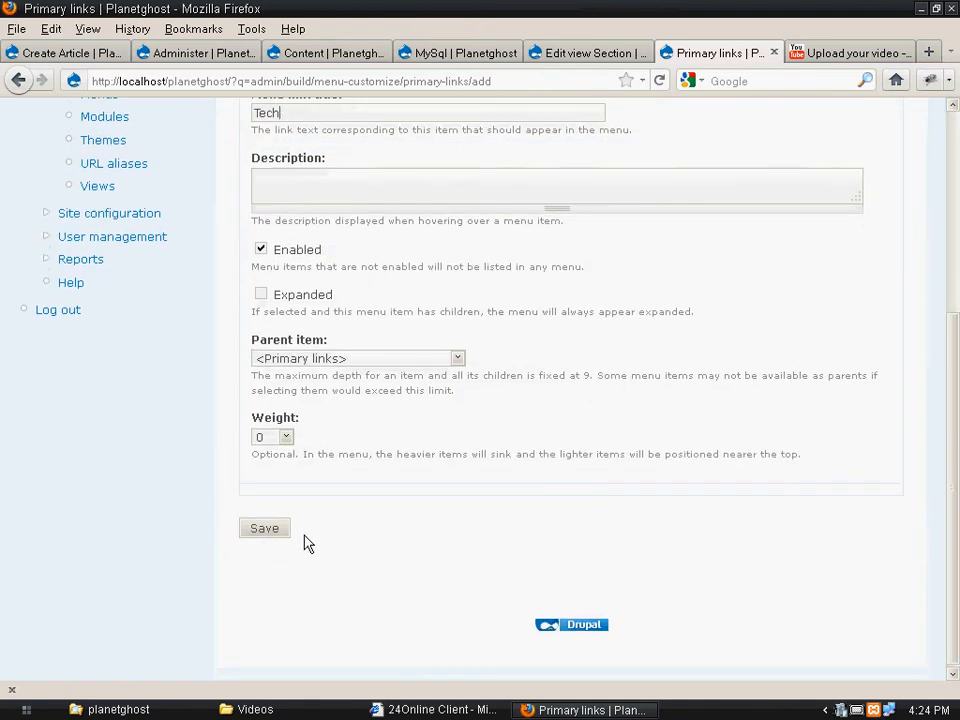
pyautogui.click(274, 537)
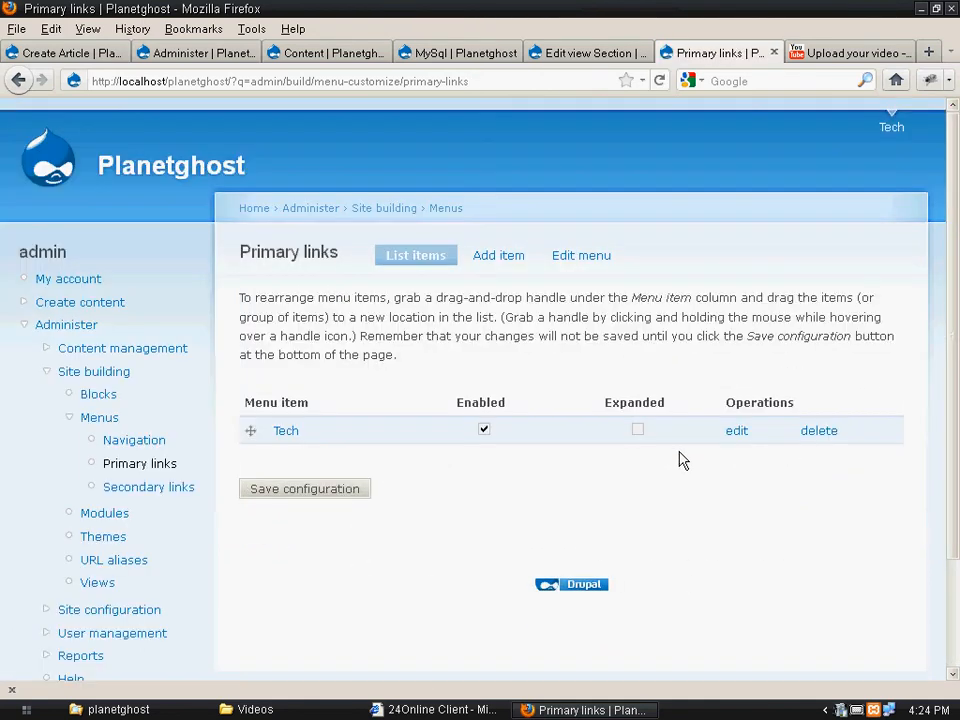
# - Open the Tech page from its primary link and check the Drupal, PHP and MySql articles it lists
pyautogui.click(893, 131)
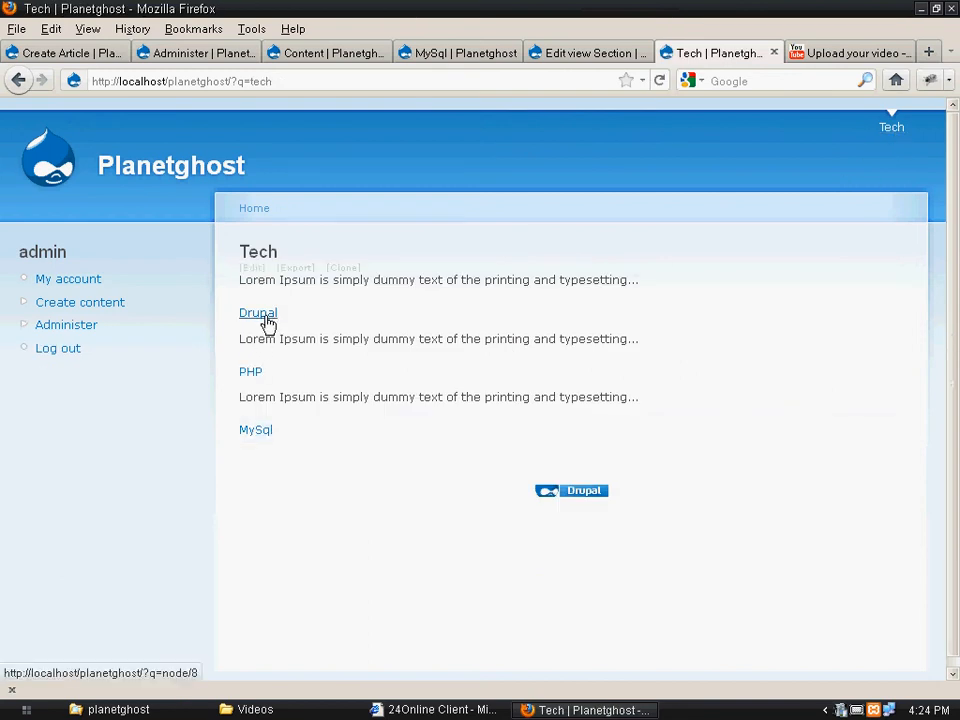
pyautogui.click(262, 316)
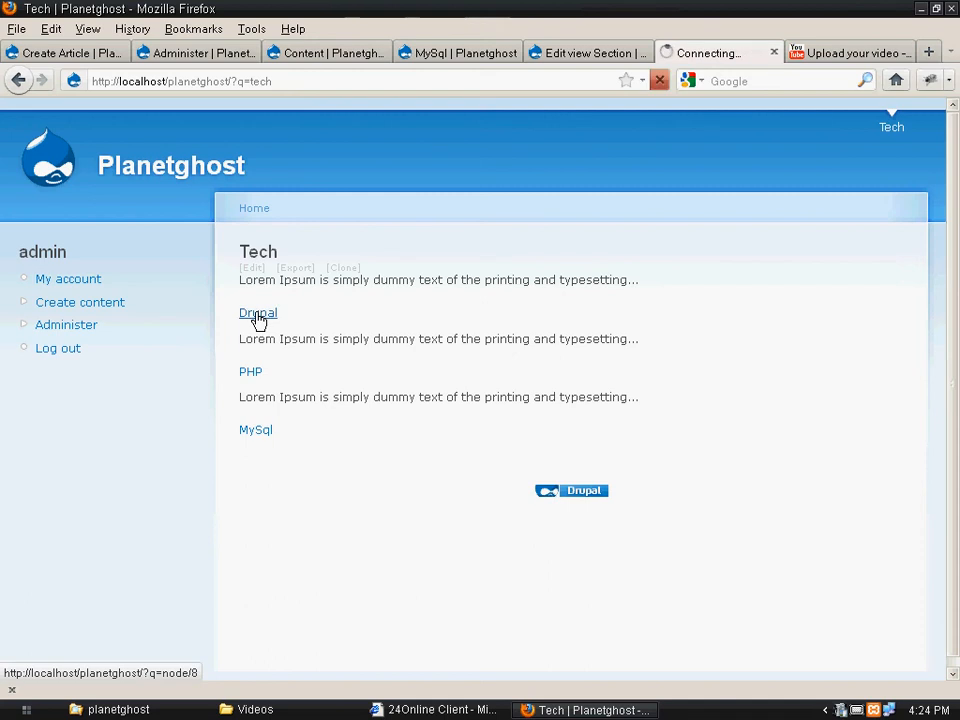
pyautogui.click(18, 80)
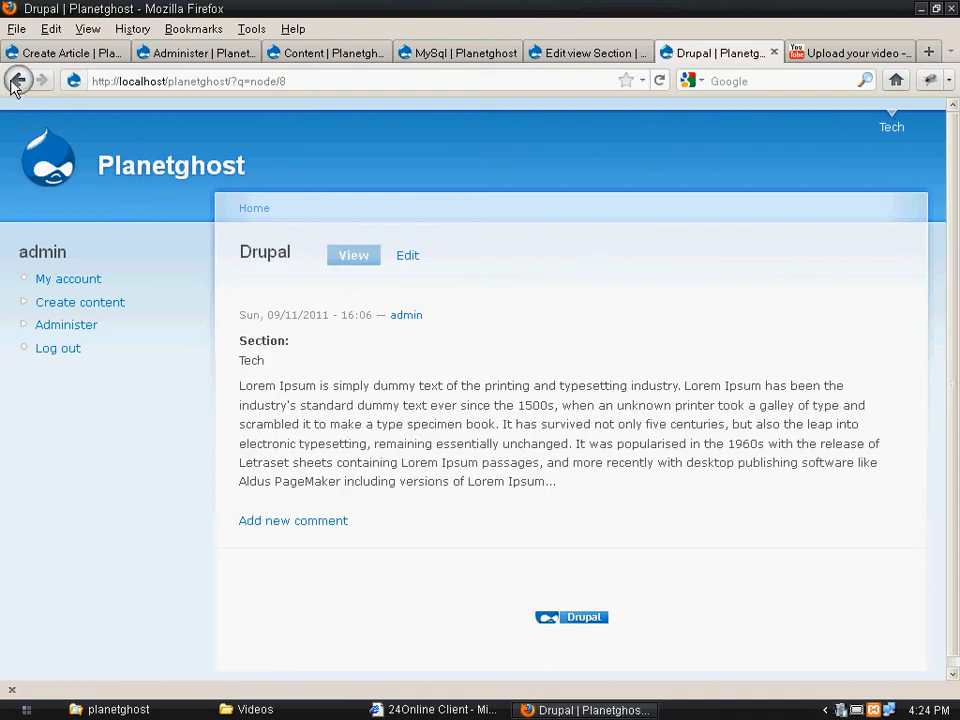
pyautogui.click(255, 376)
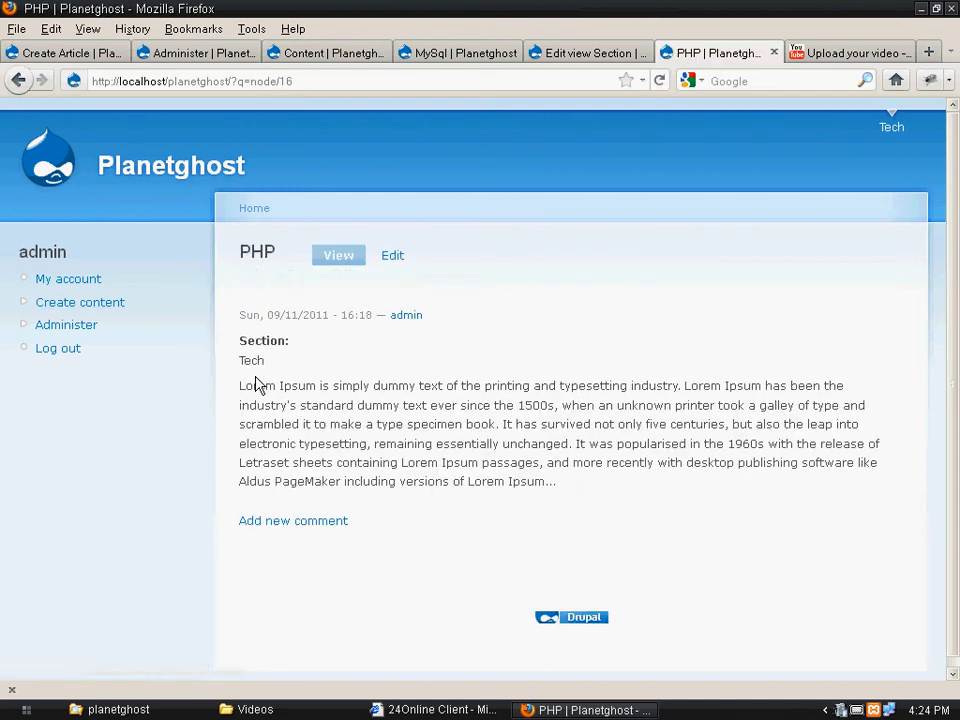
pyautogui.click(16, 82)
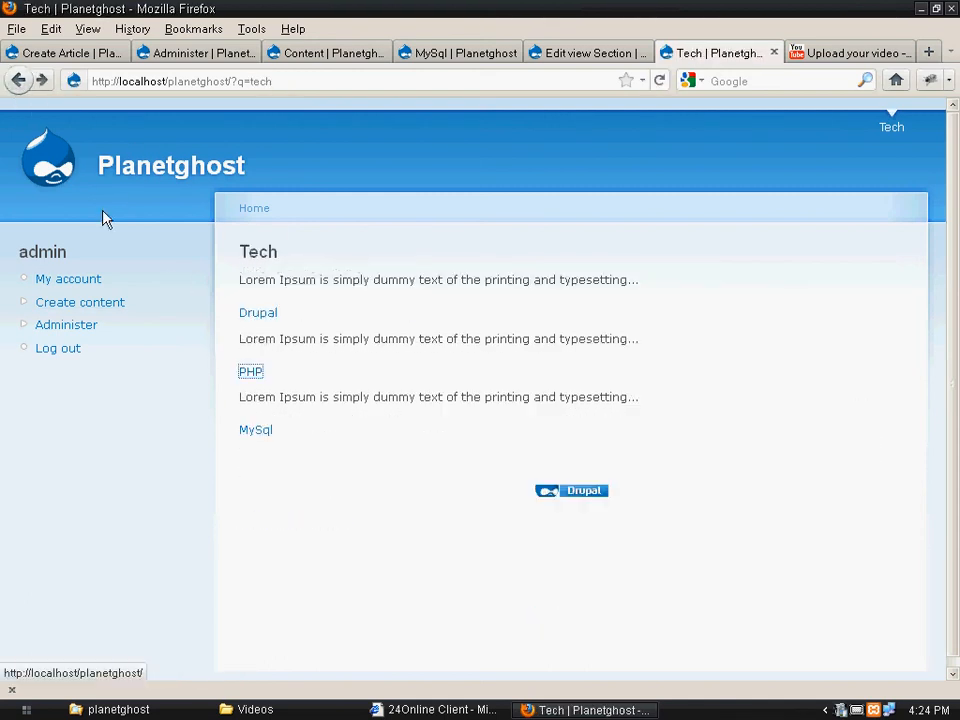
pyautogui.click(257, 432)
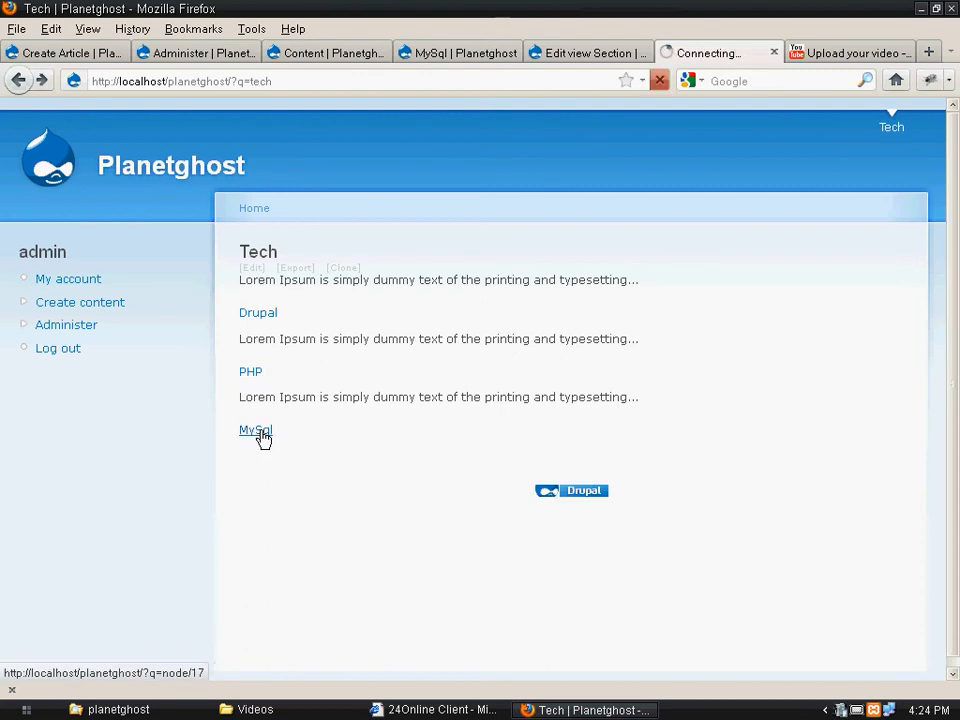
pyautogui.click(19, 84)
pyautogui.click(854, 713)
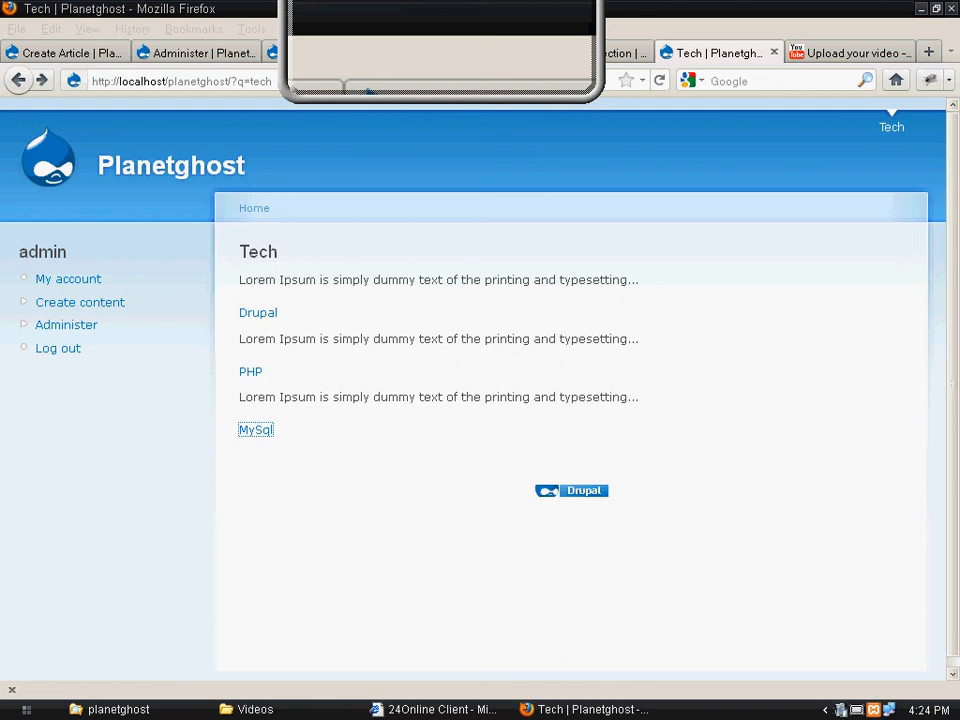
pyautogui.click(321, 289)
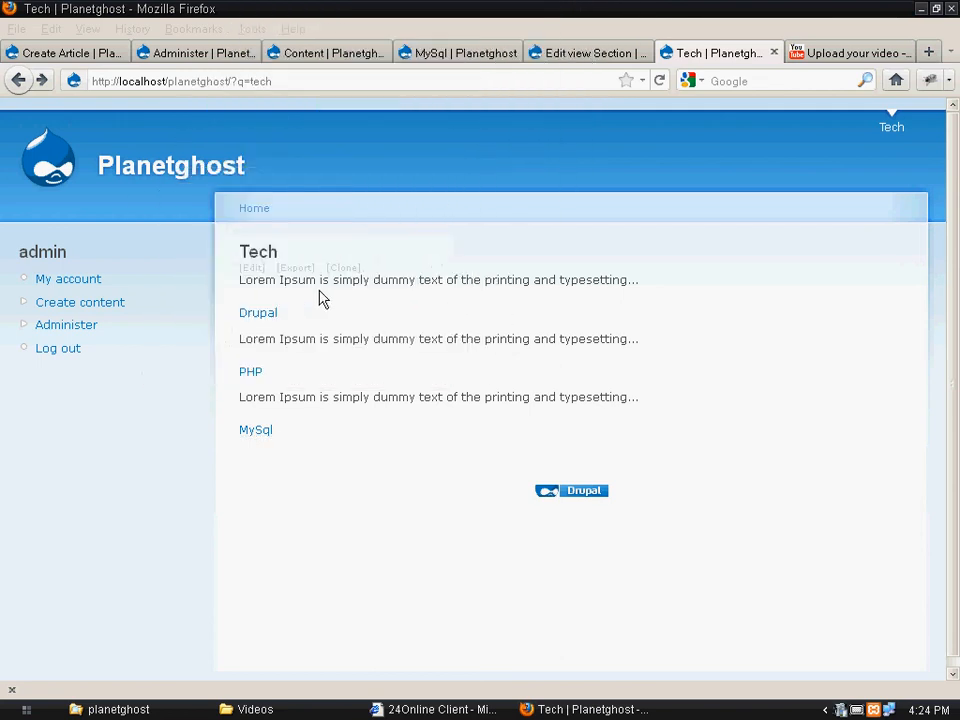
# - Rearrange the Section view's default fields to put Node: Title above Node: Body, save the view, and reload the Tech page
pyautogui.click(598, 58)
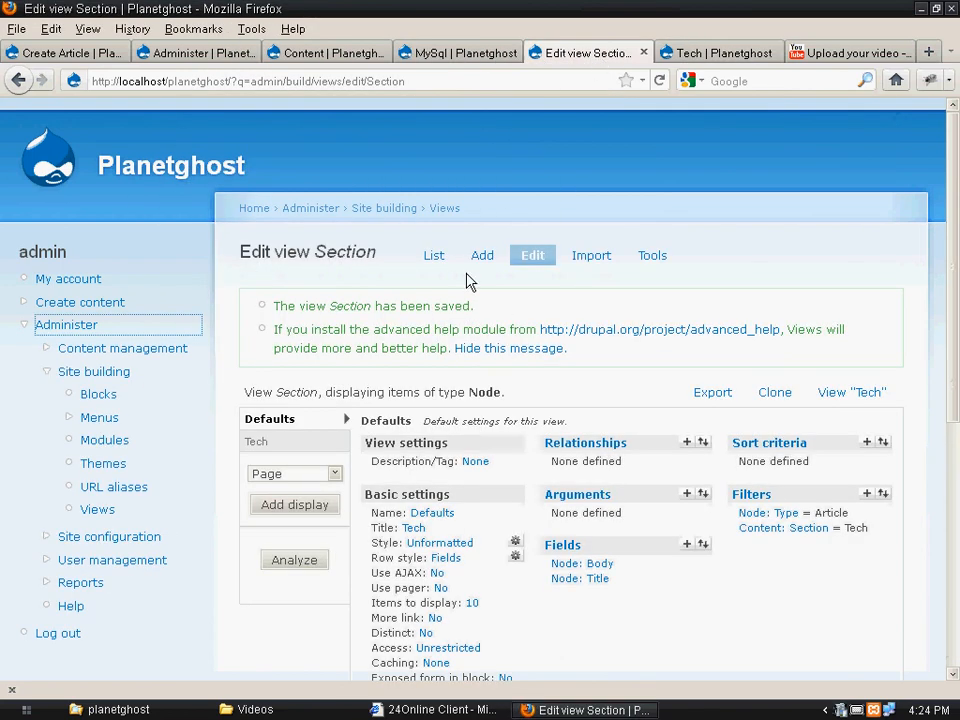
pyautogui.moveTo(954, 309); pyautogui.dragTo(956, 386)
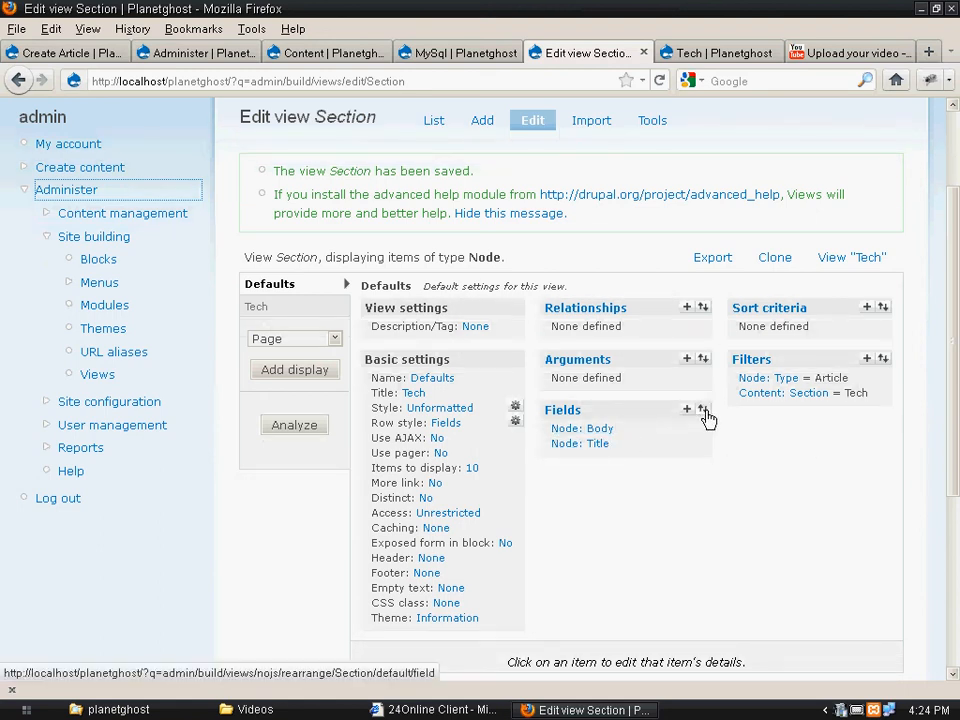
pyautogui.click(861, 711)
pyautogui.click(715, 440)
pyautogui.click(705, 418)
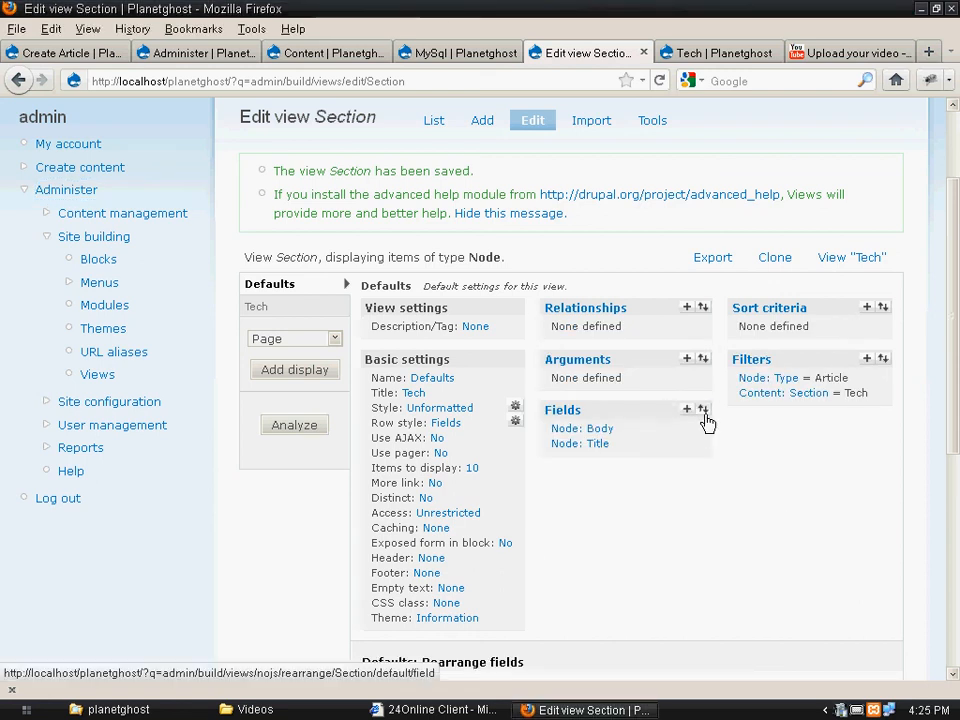
pyautogui.moveTo(950, 308); pyautogui.dragTo(956, 445)
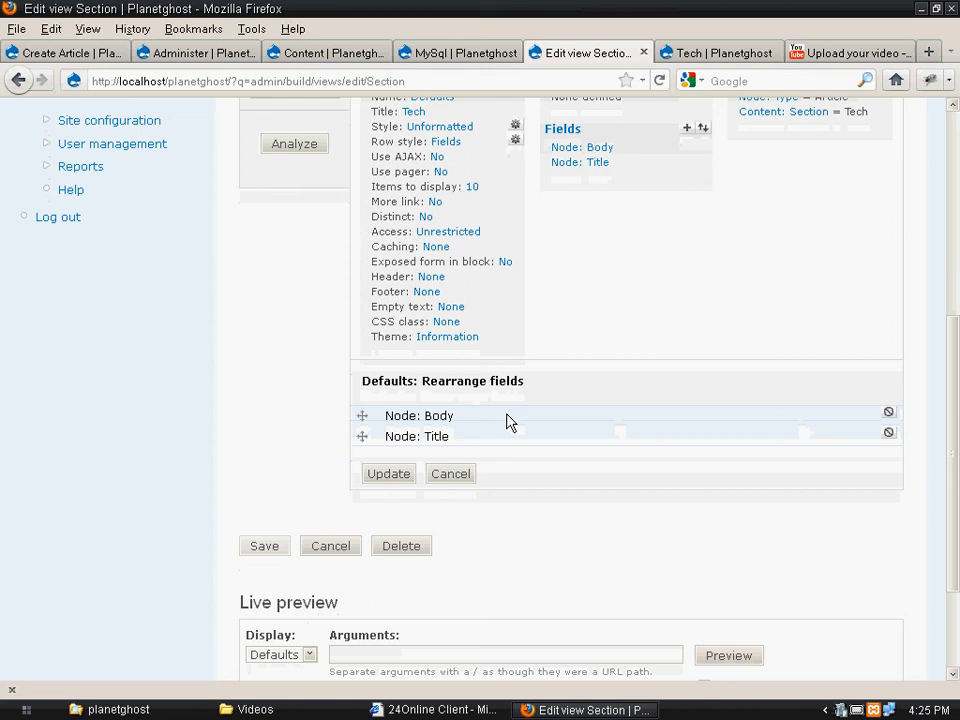
pyautogui.moveTo(366, 440); pyautogui.dragTo(364, 421)
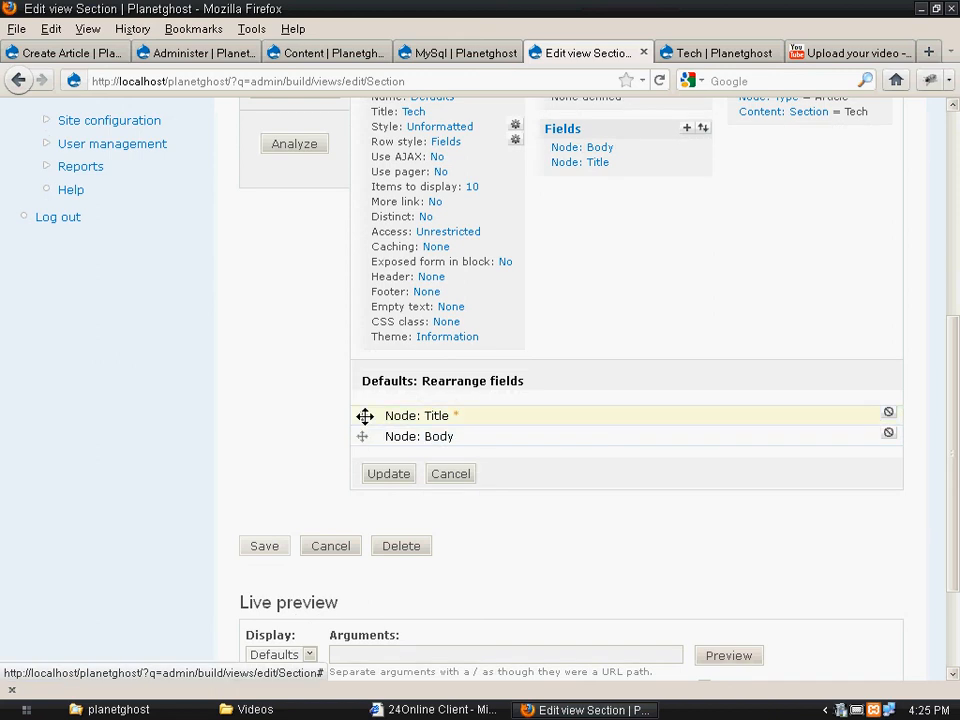
pyautogui.click(391, 476)
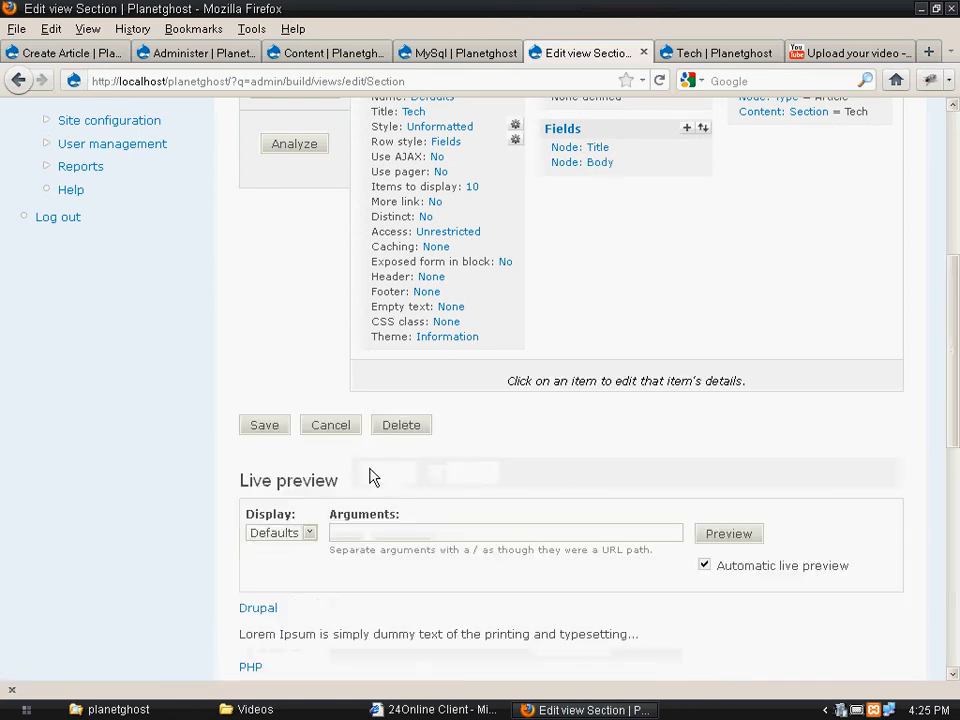
pyautogui.click(268, 432)
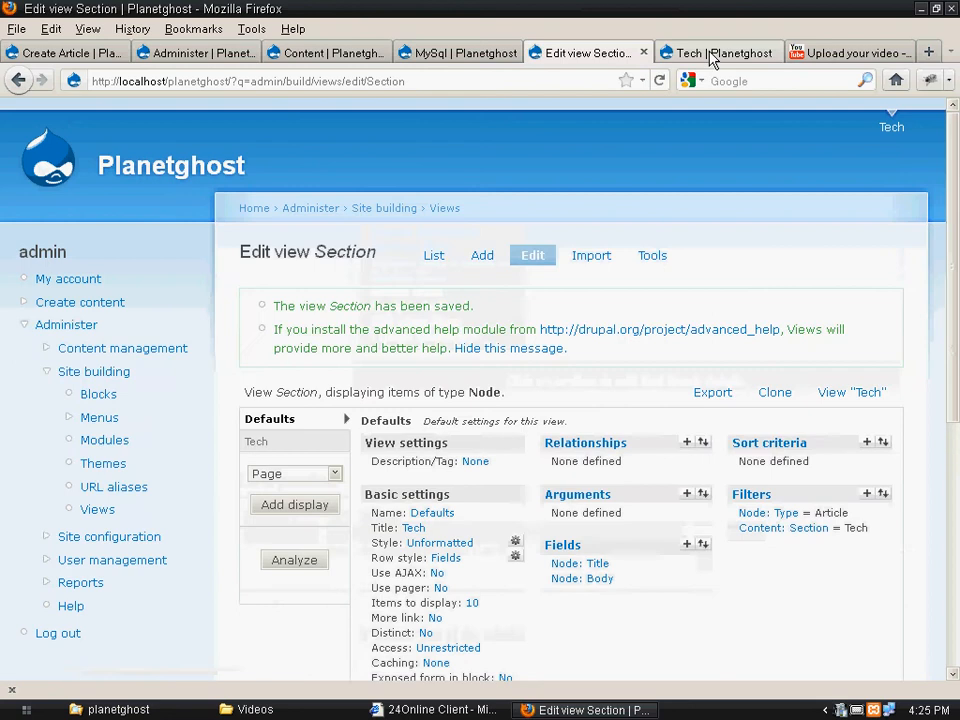
pyautogui.click(709, 54)
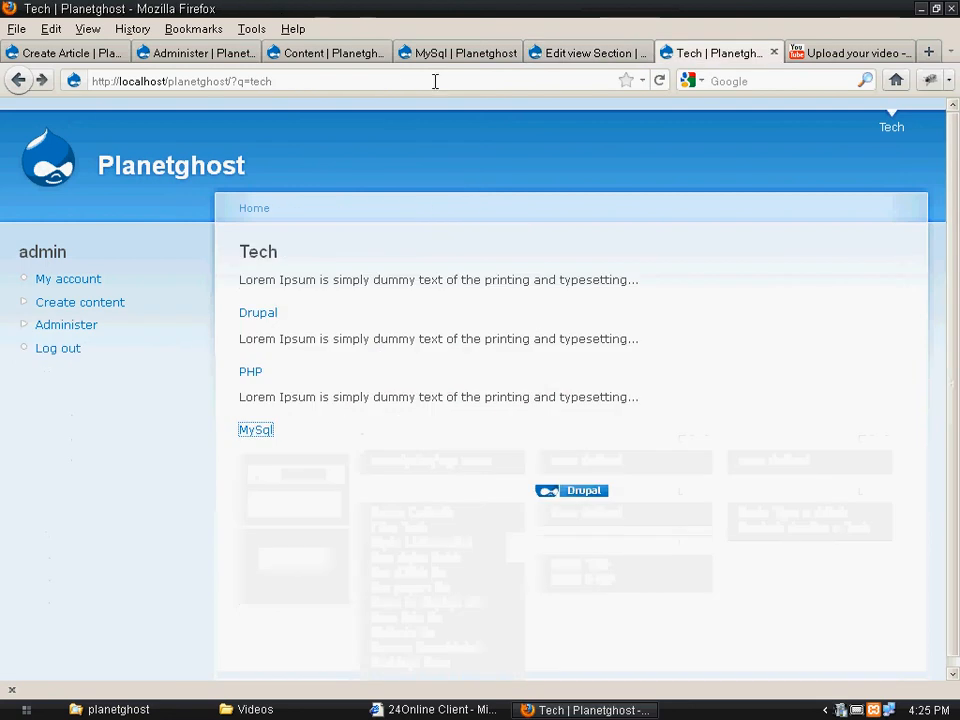
pyautogui.click(659, 83)
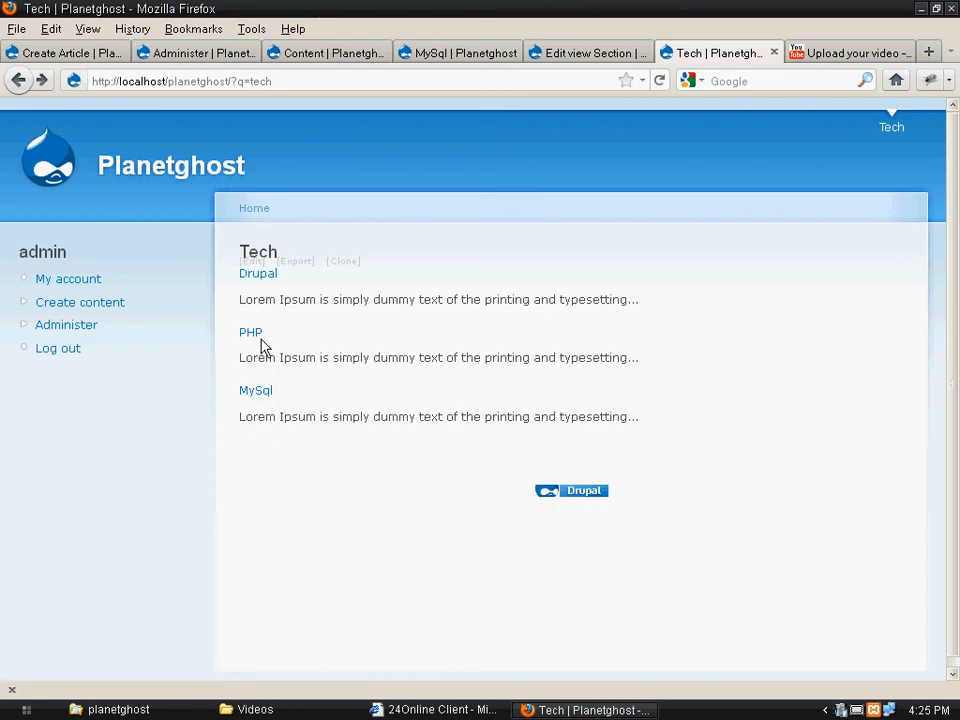
# - Start a new Article titled Apache Server in the Tech section and paste the copied Lorem Ipsum text as its body
pyautogui.click(111, 312)
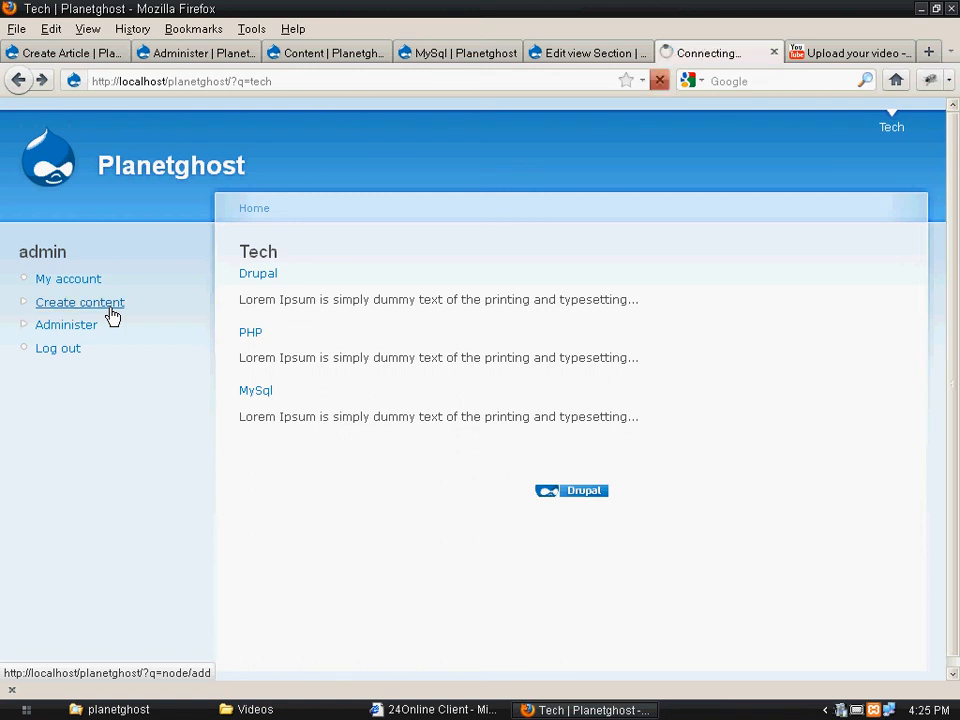
pyautogui.click(272, 282)
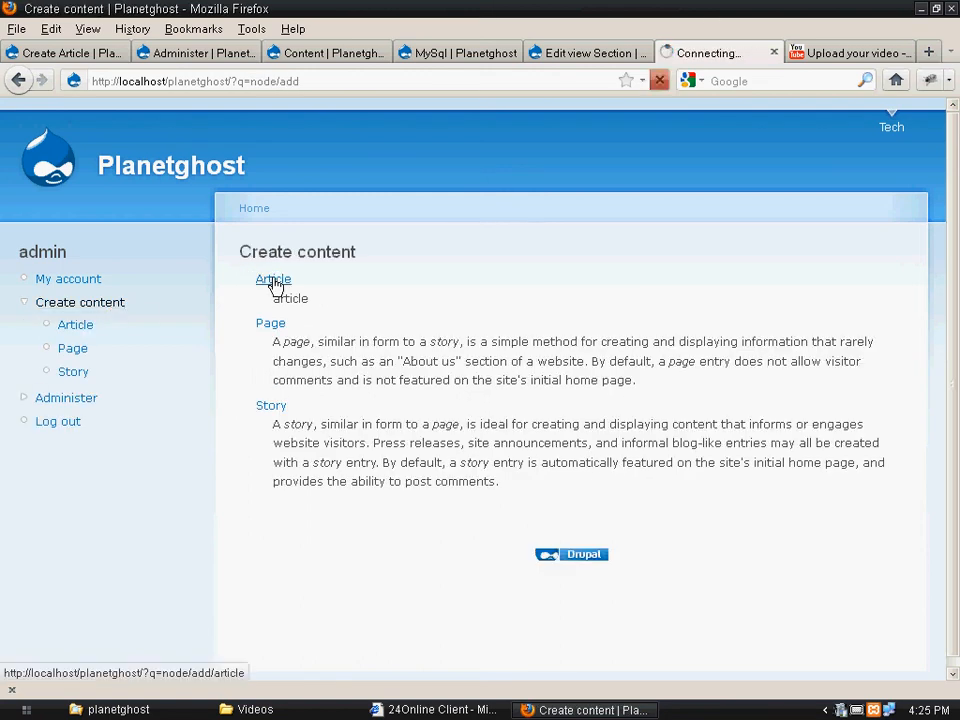
pyautogui.click(293, 356)
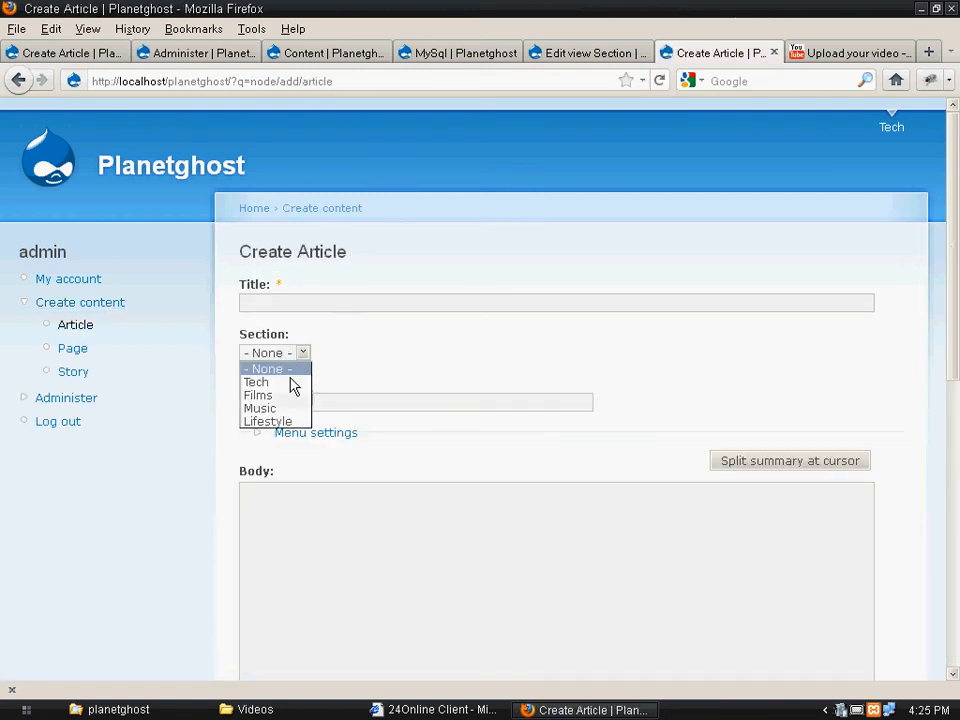
pyautogui.click(291, 383)
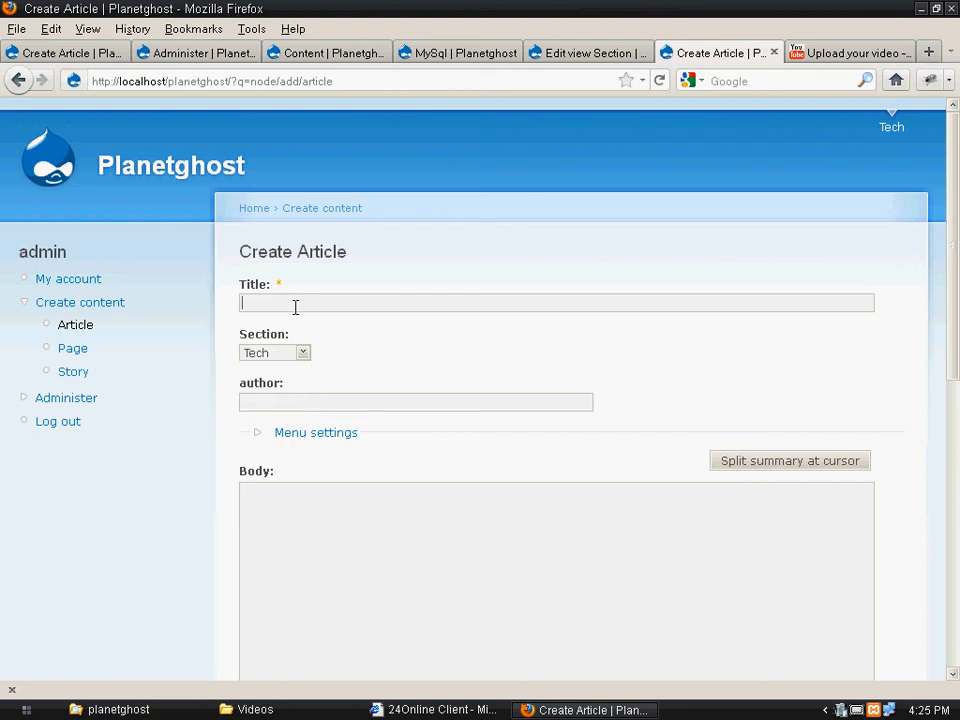
pyautogui.write('Apache Server')
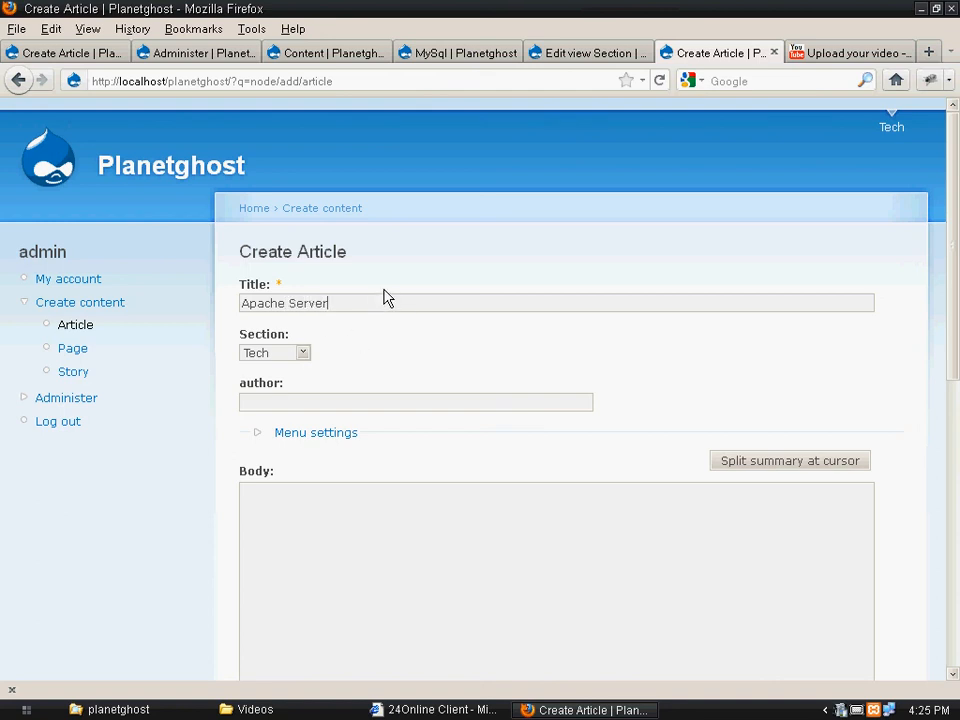
pyautogui.rightClick(327, 600)
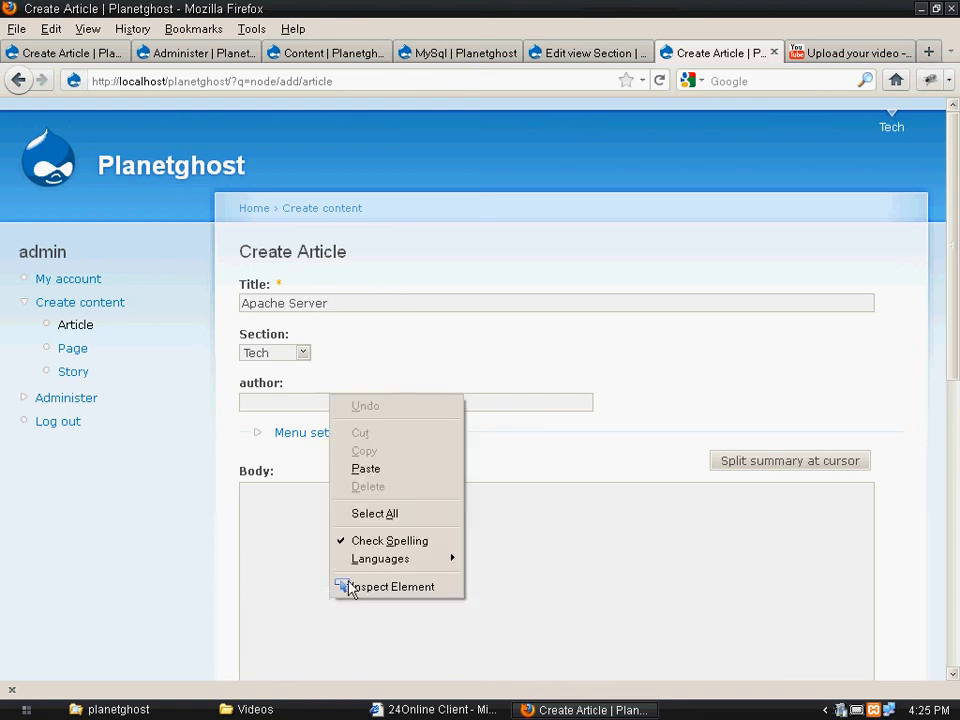
pyautogui.click(418, 469)
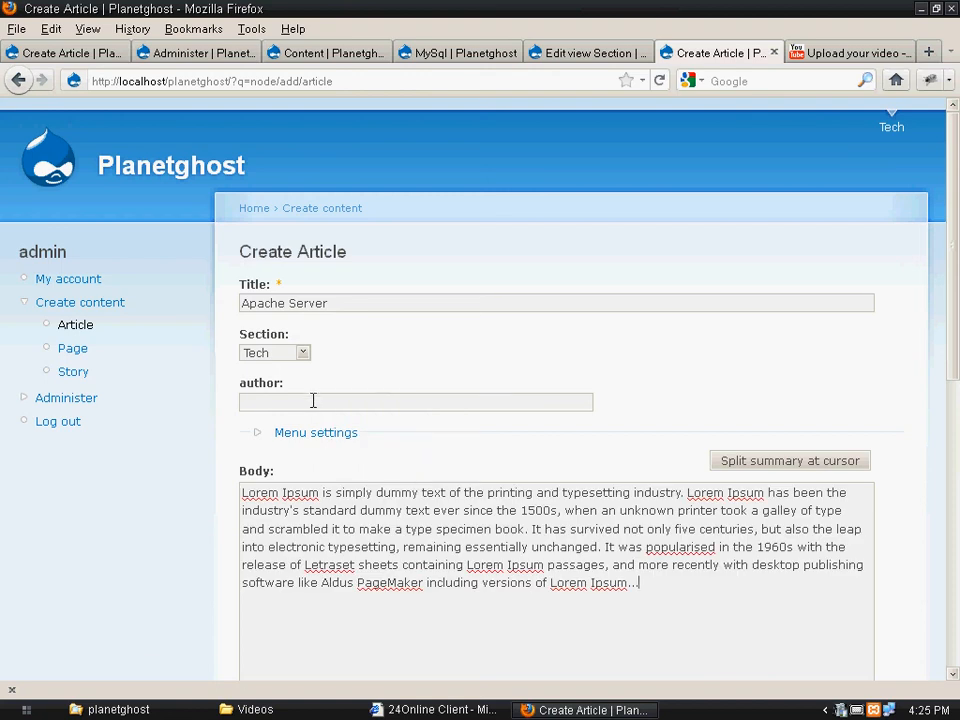
# - Try Films as the new article's Section and return the choice to Tech
pyautogui.moveTo(955, 362); pyautogui.dragTo(955, 660)
pyautogui.moveTo(955, 465); pyautogui.dragTo(957, 210)
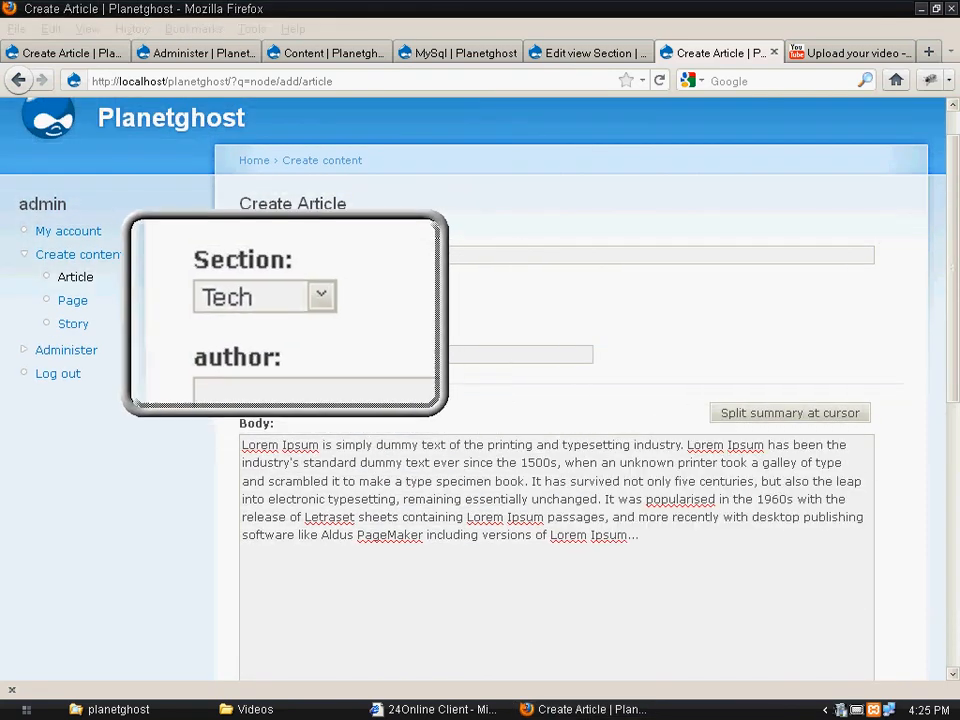
pyautogui.click(300, 308)
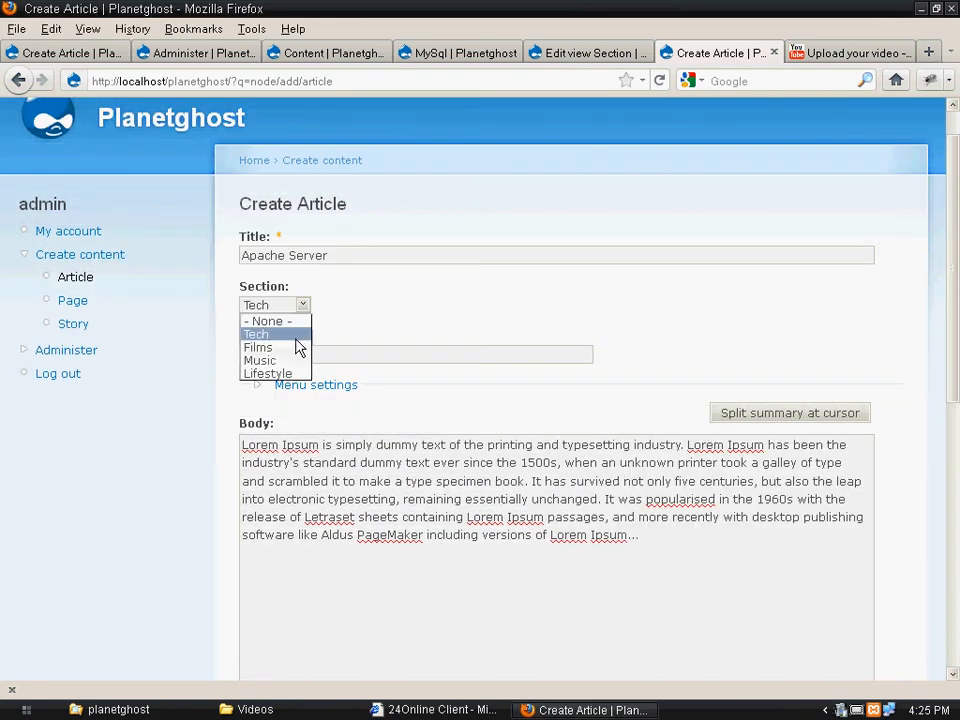
pyautogui.click(296, 348)
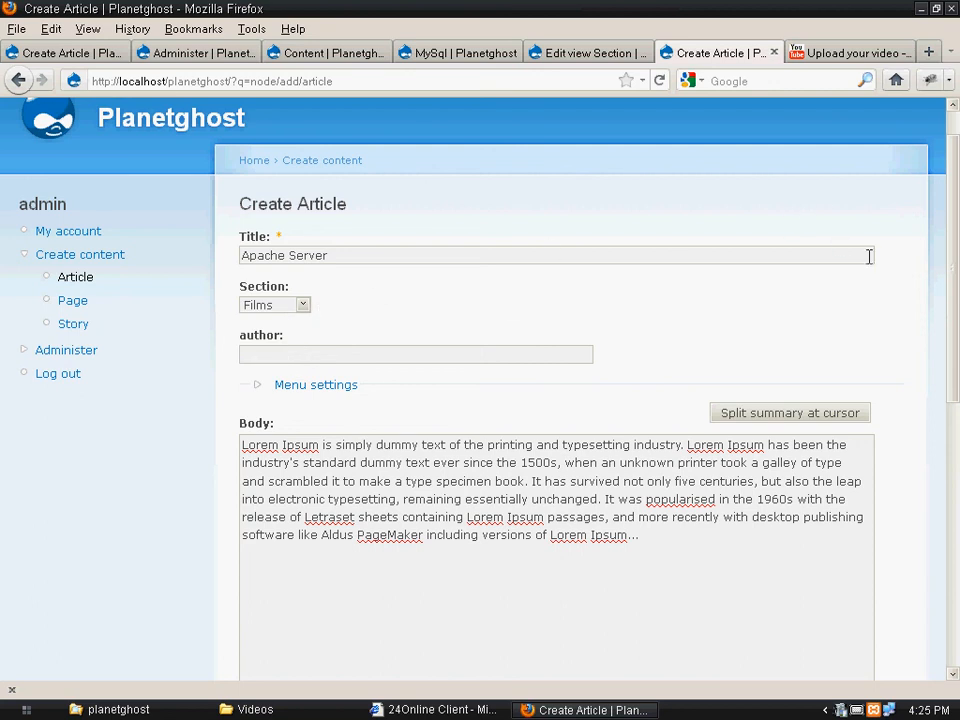
pyautogui.moveTo(951, 225); pyautogui.dragTo(956, 176)
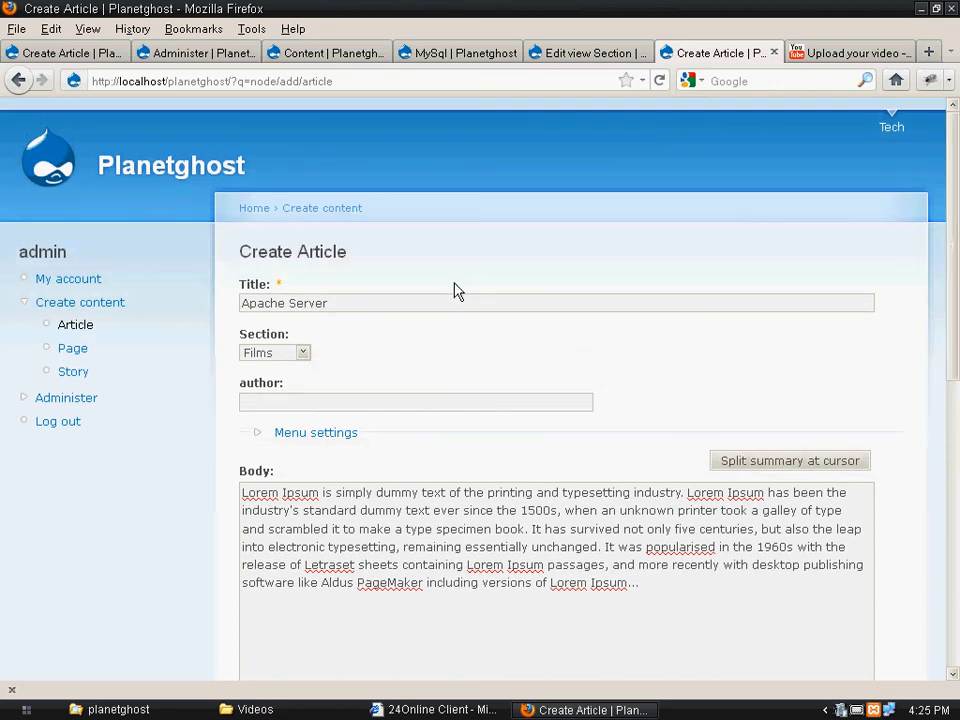
pyautogui.click(303, 352)
pyautogui.click(297, 396)
pyautogui.click(296, 352)
pyautogui.click(297, 381)
# - Save the Apache Server article and open it from the Tech page's listing
pyautogui.moveTo(957, 287); pyautogui.dragTo(954, 564)
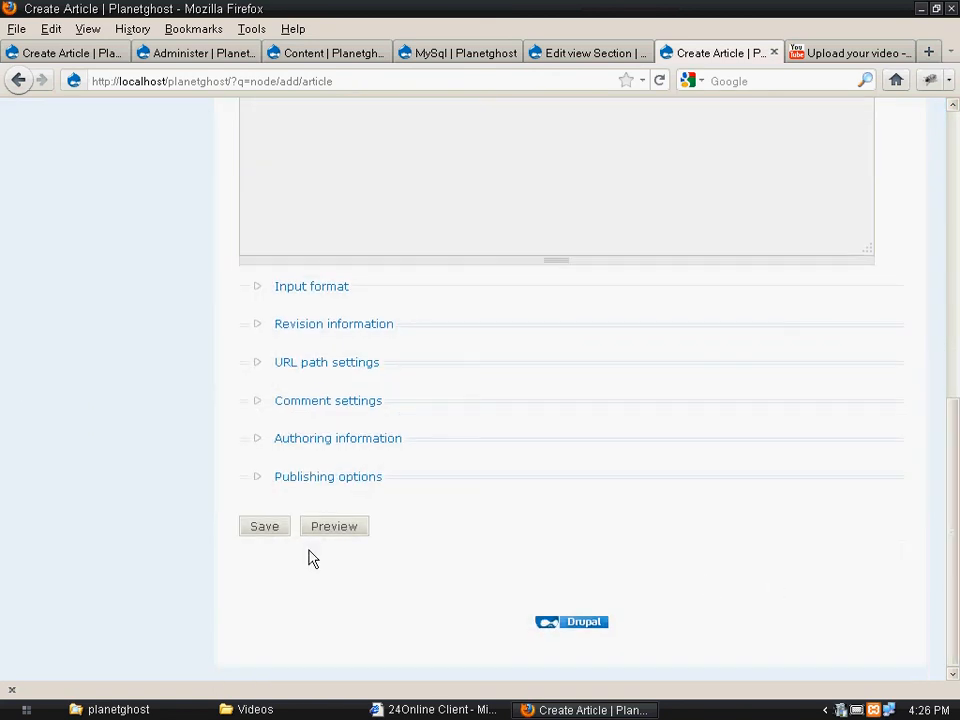
pyautogui.click(264, 530)
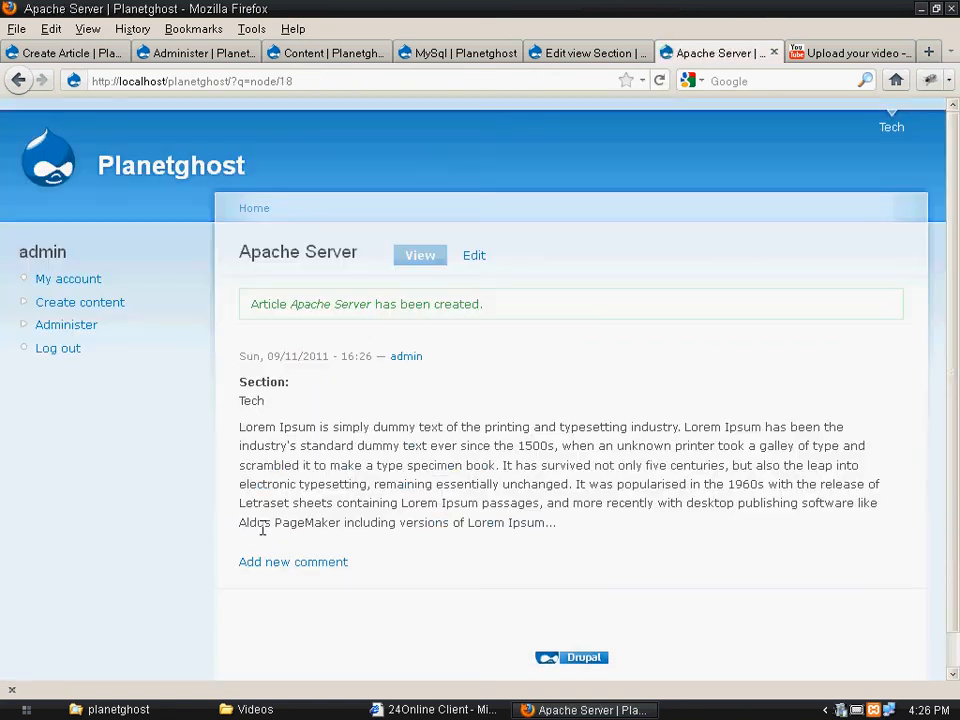
pyautogui.click(890, 132)
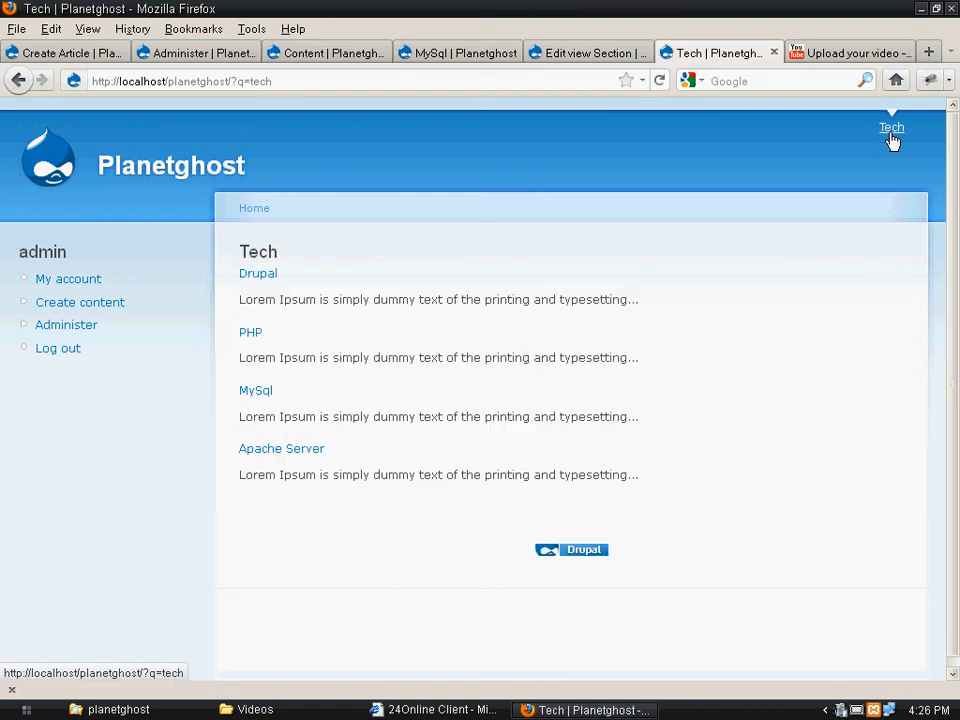
pyautogui.click(290, 450)
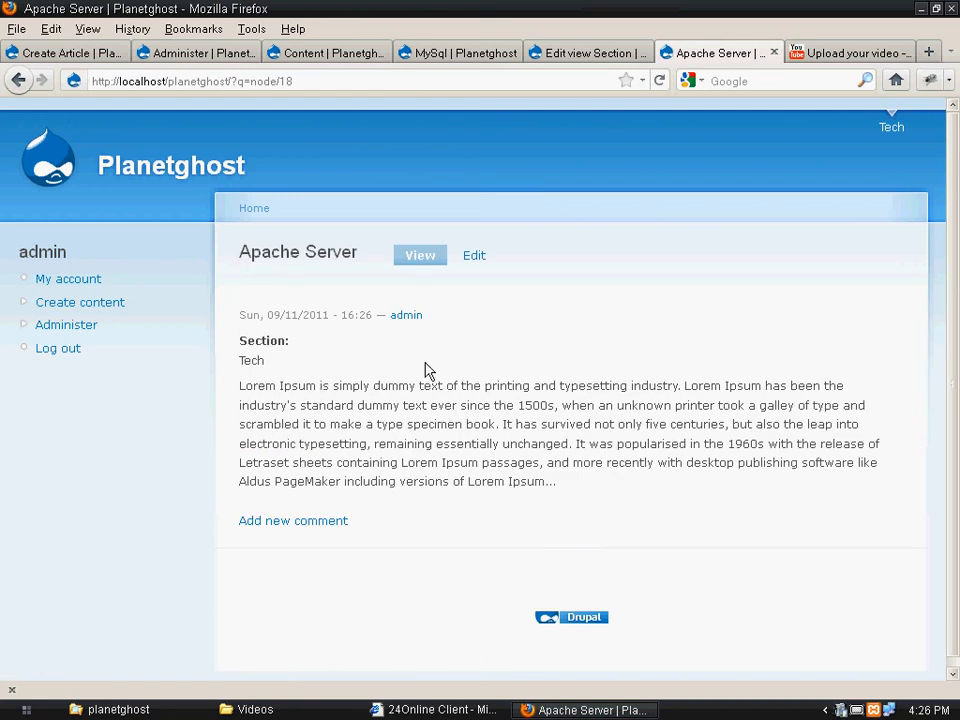